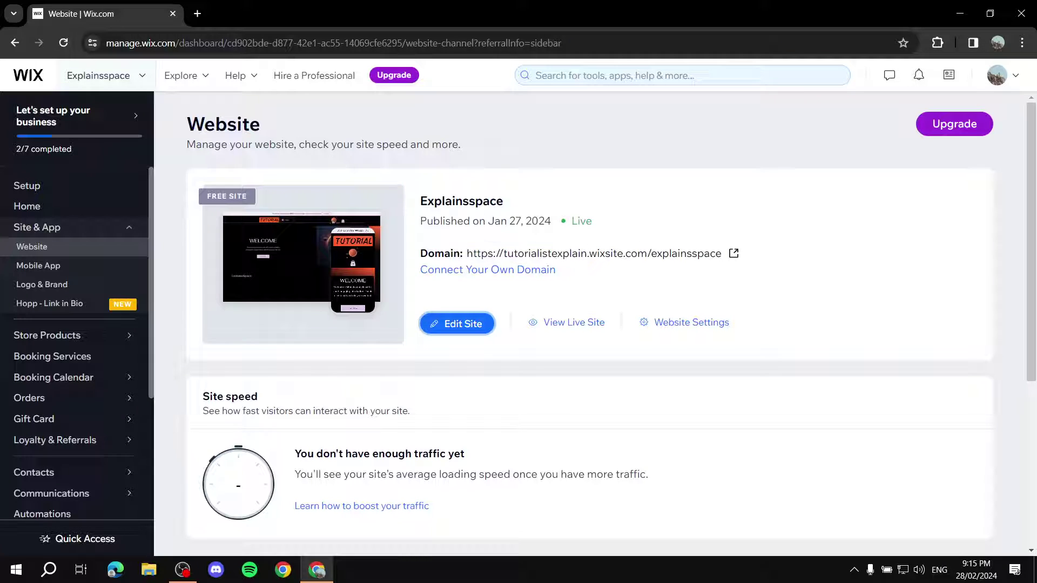
Open the Explainsspace site for editing and add a blank section between the Shop Now section and the footer
click(457, 323)
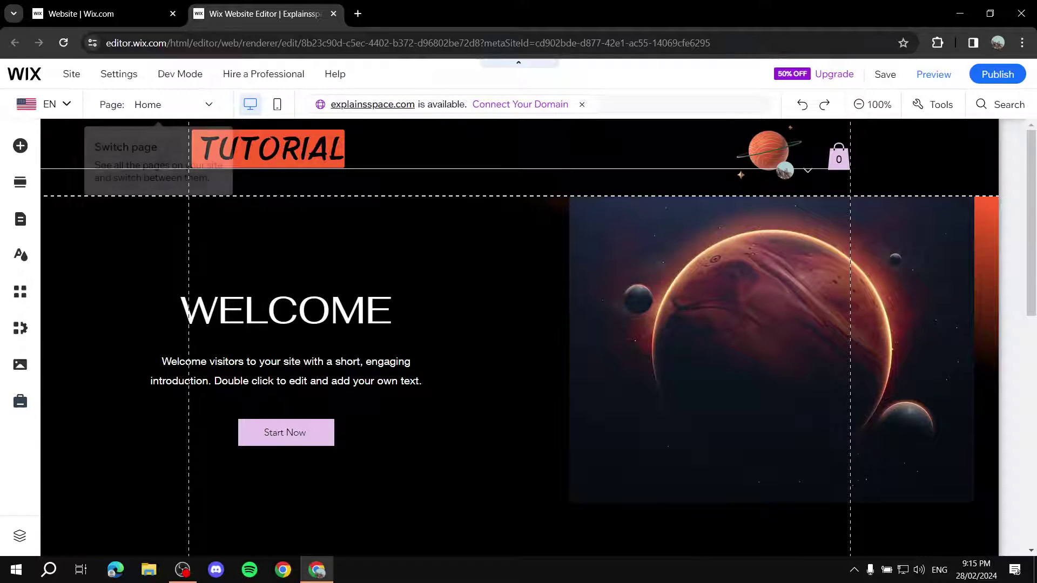
scroll(520, 338, down, 6)
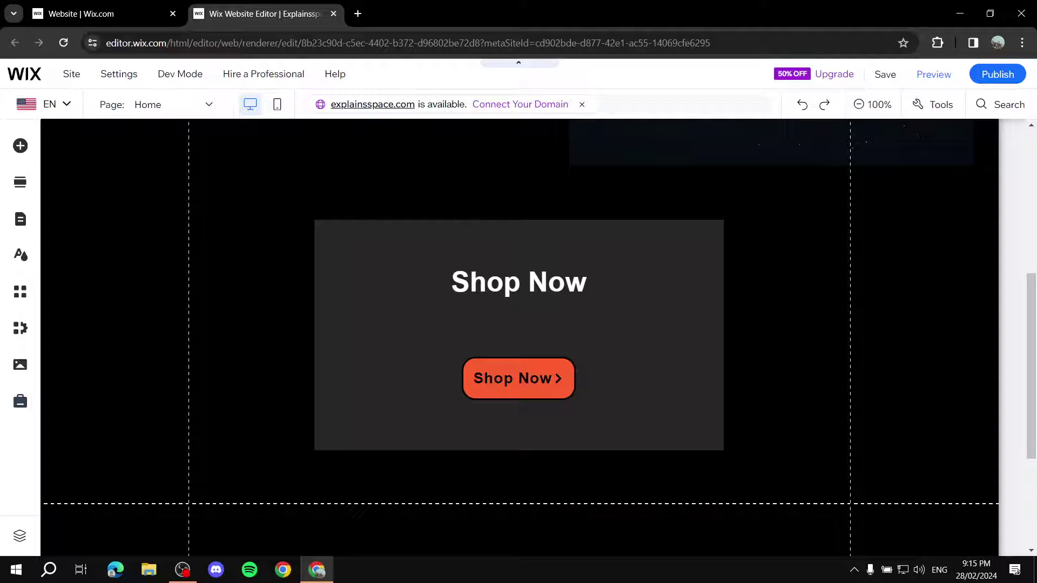
scroll(520, 337, down, 3)
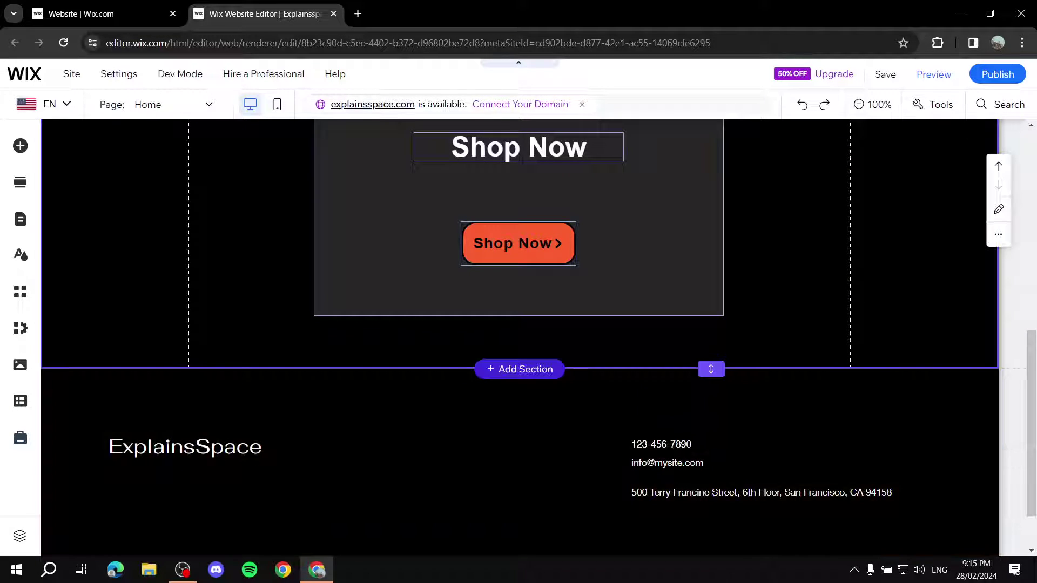
click(518, 368)
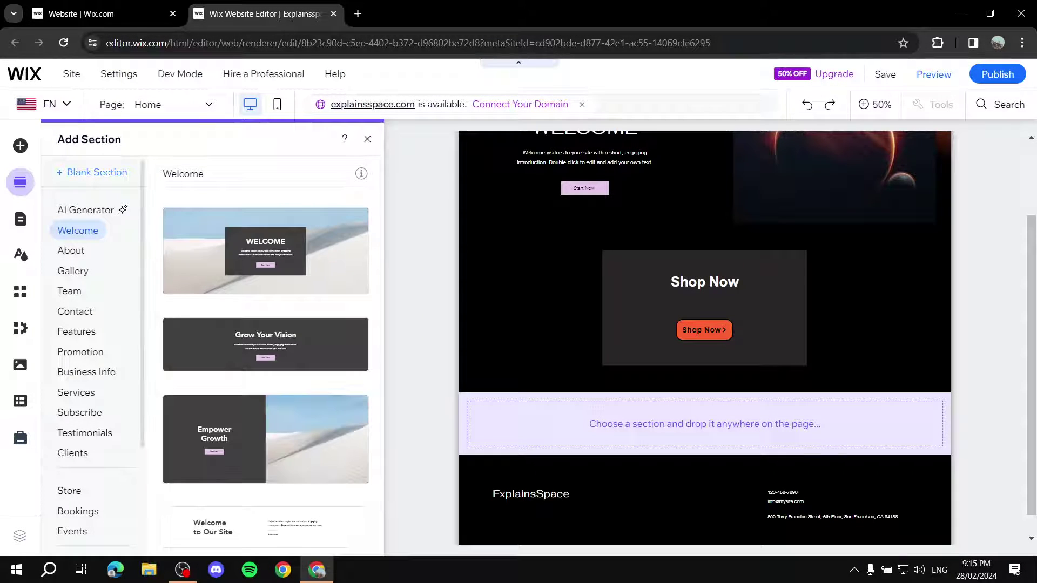
click(92, 173)
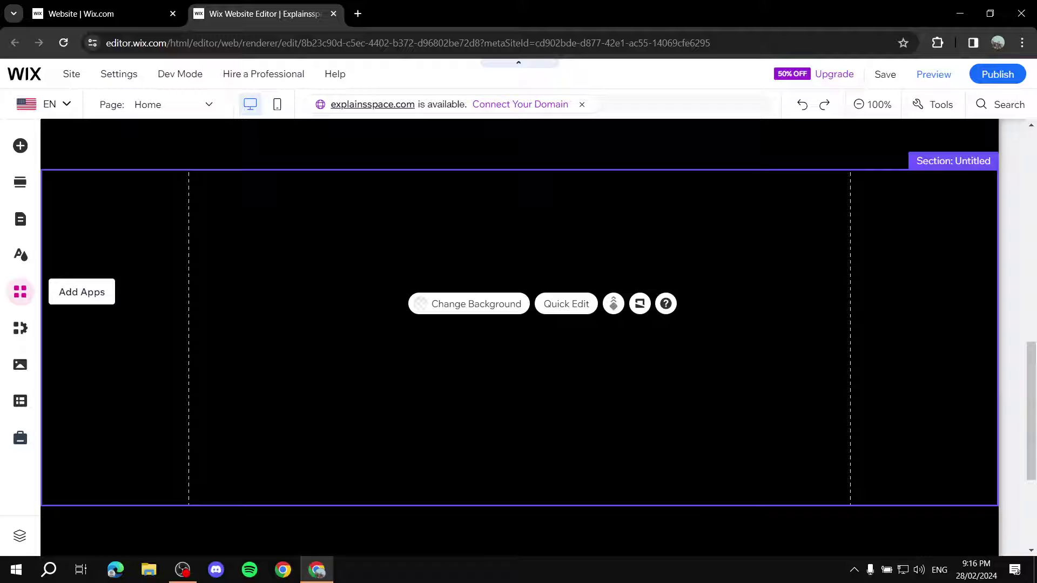
Search the app market for "Slideshow", look over the suggested apps and close the market
click(21, 292)
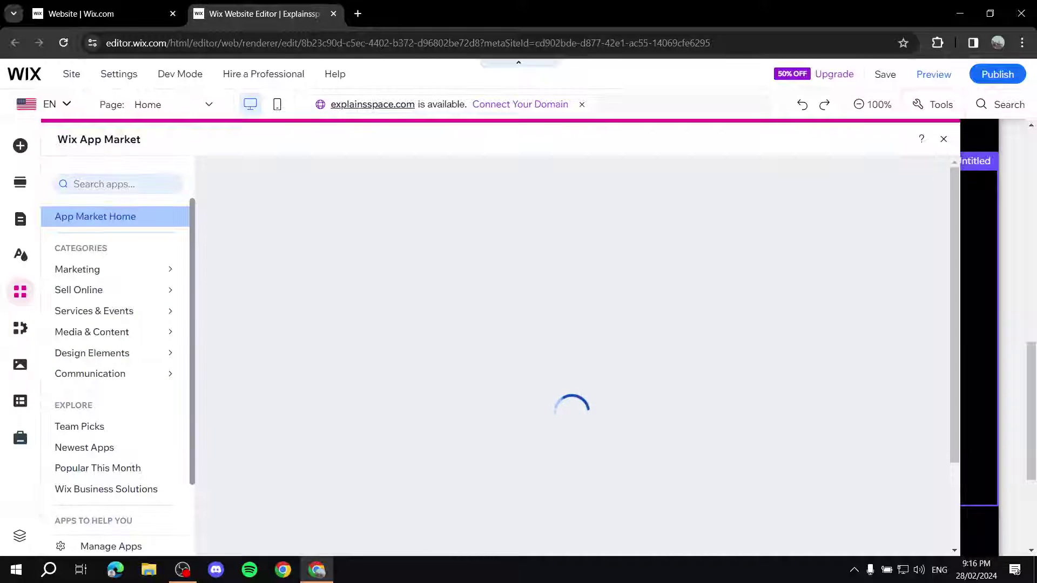
text(Slideshg)
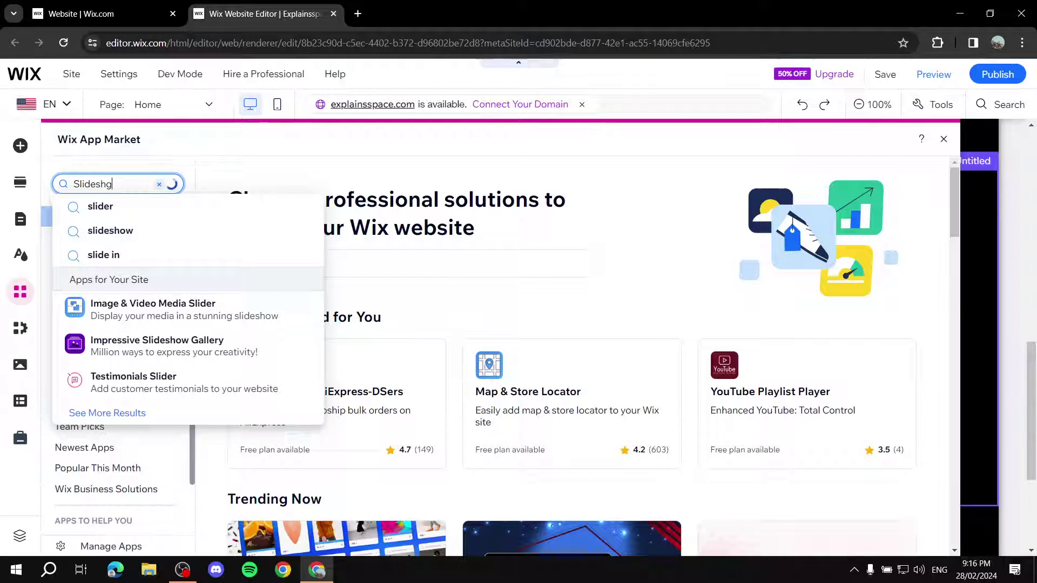
key(BackSpace)
text(ow)
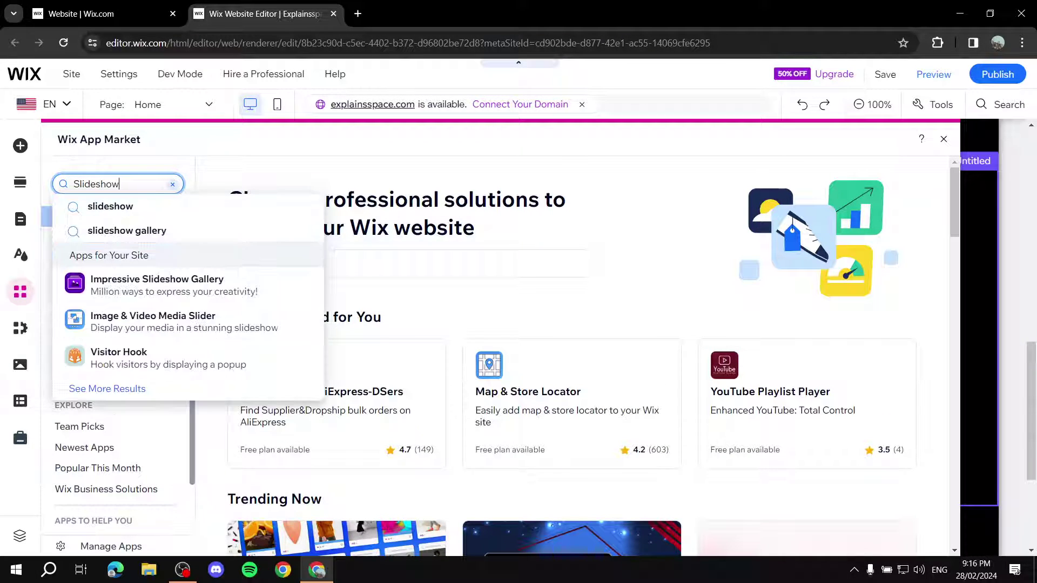
key(Down)
key(Down)
key(Down)
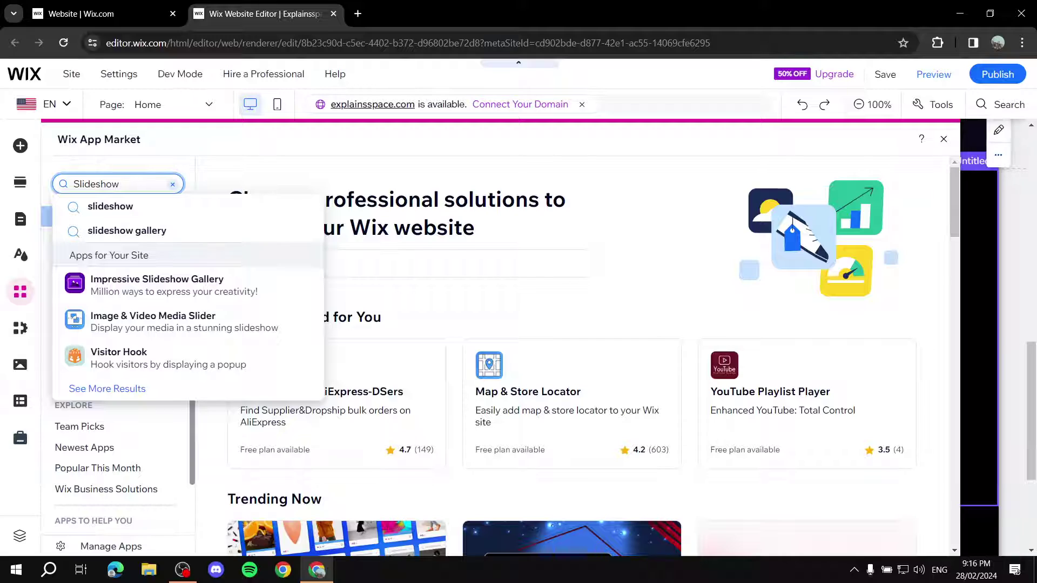
key(Escape)
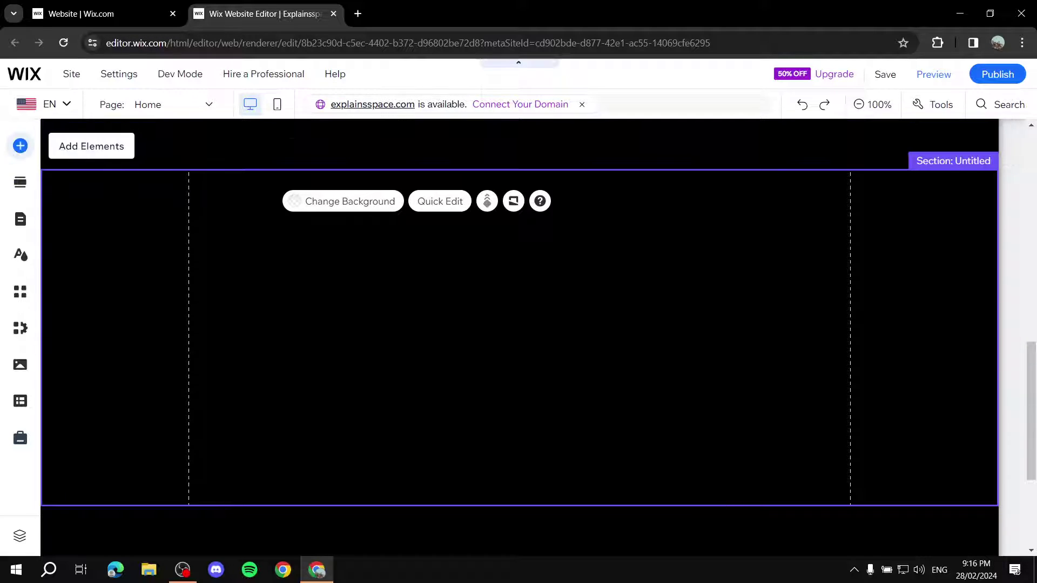
Add the Restaurant (Food Menus) "Drink" box slideshow from the interactive elements to the blank section
click(20, 145)
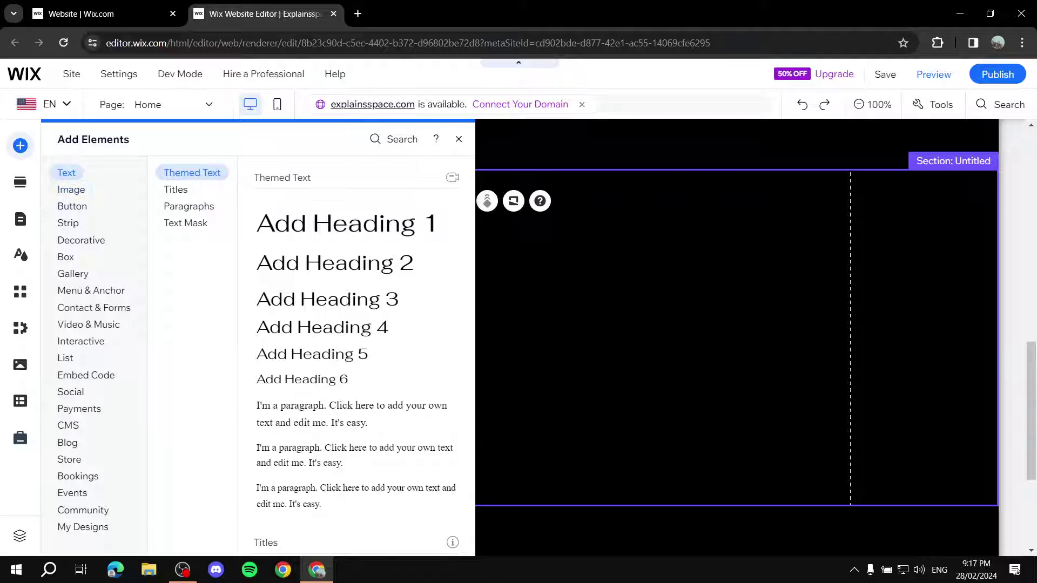
click(81, 239)
click(91, 290)
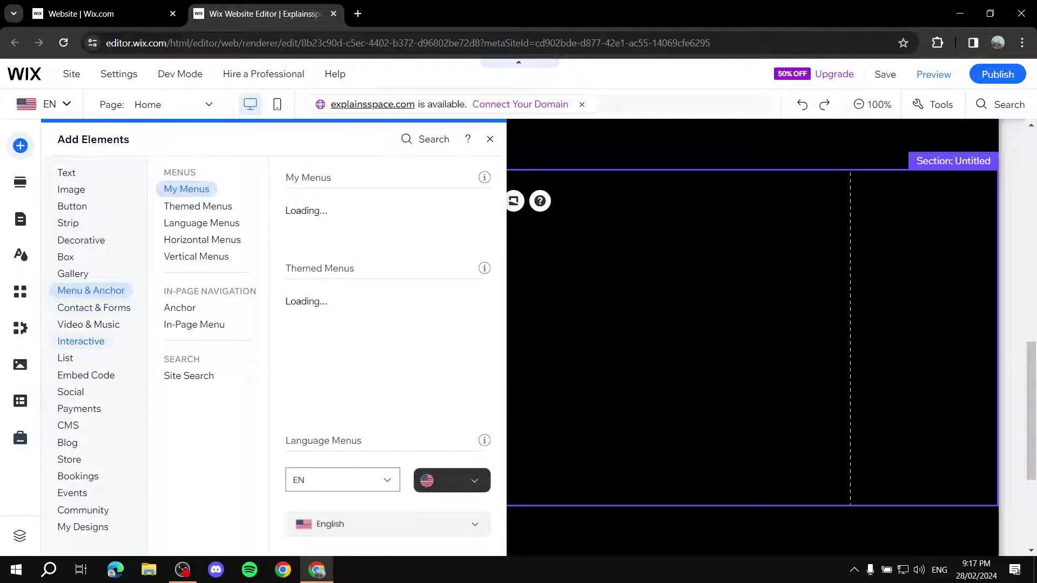
click(81, 341)
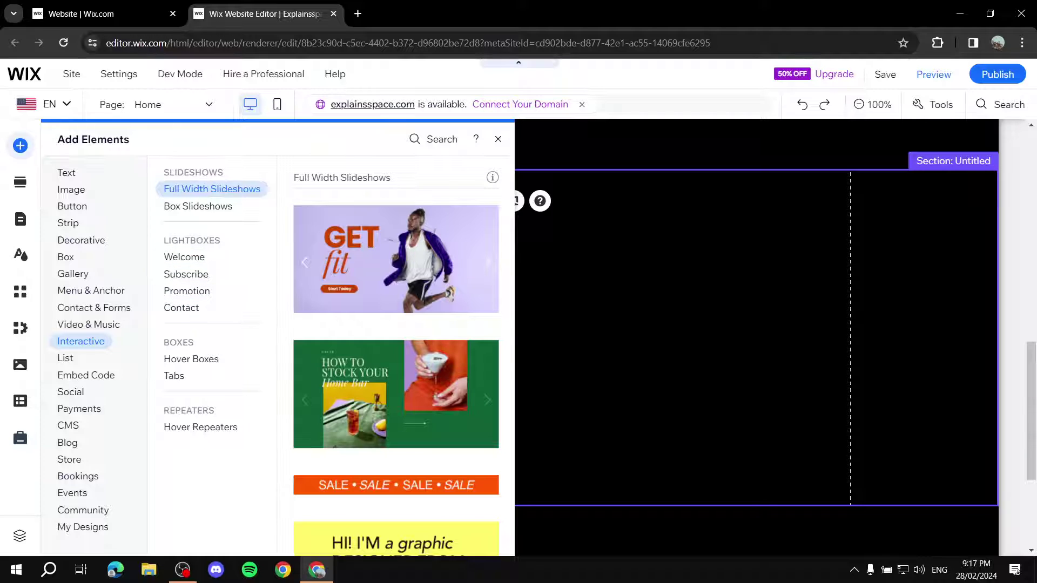
click(197, 206)
scroll(396, 259, down, 1)
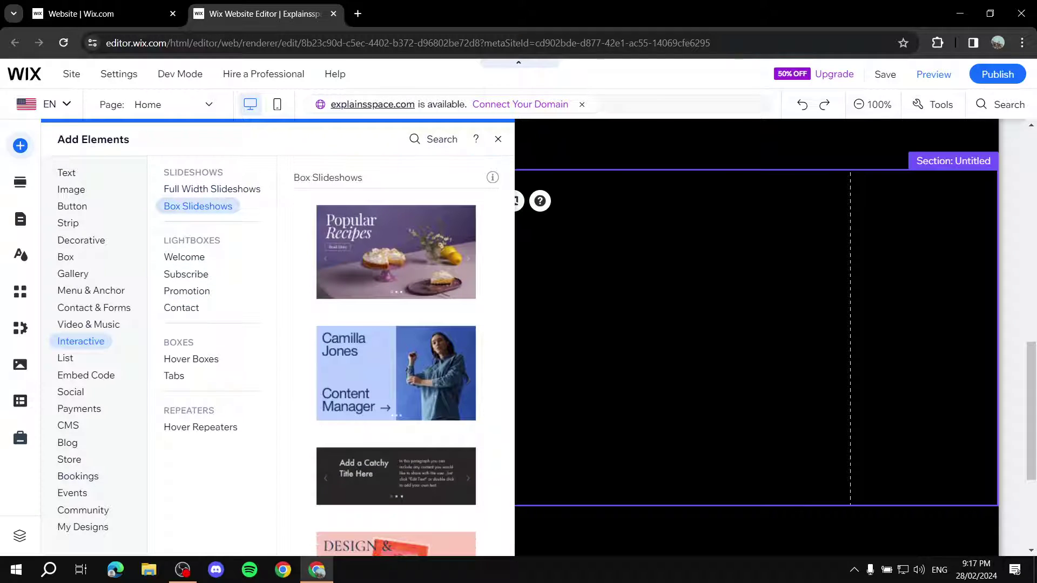
scroll(396, 351, down, 4)
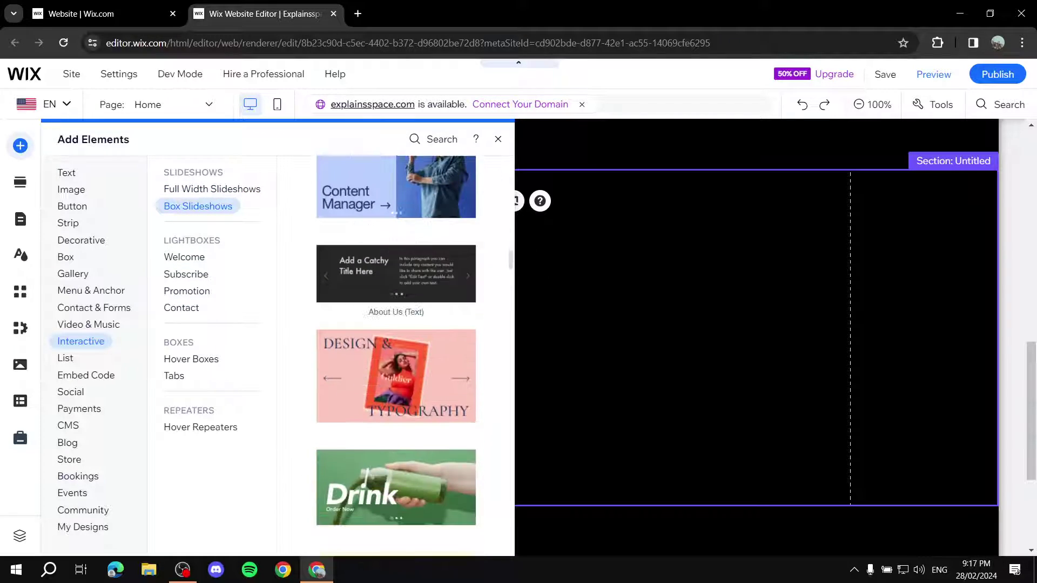
scroll(396, 351, down, 1)
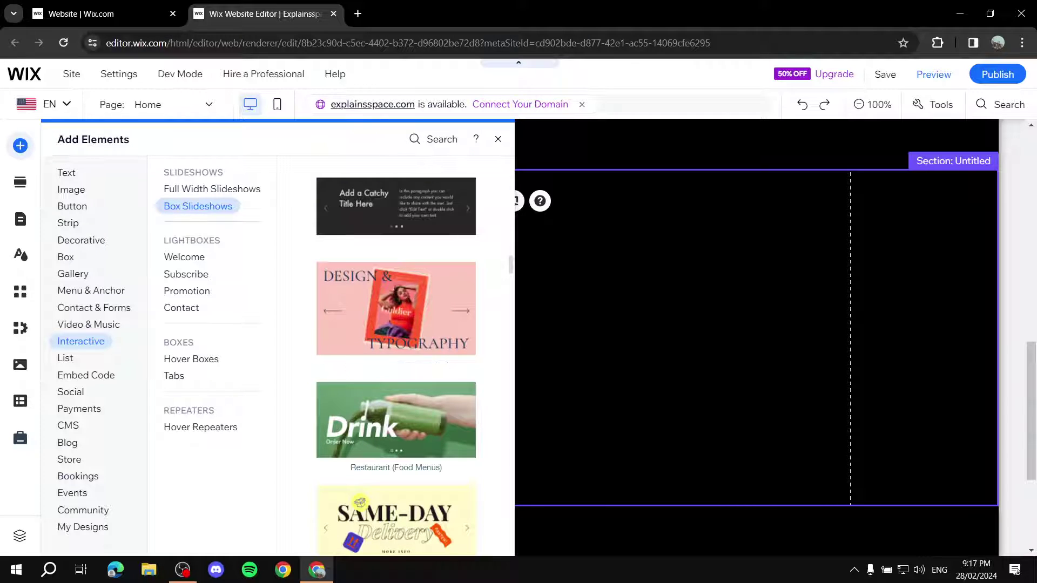
scroll(421, 400, down, 3)
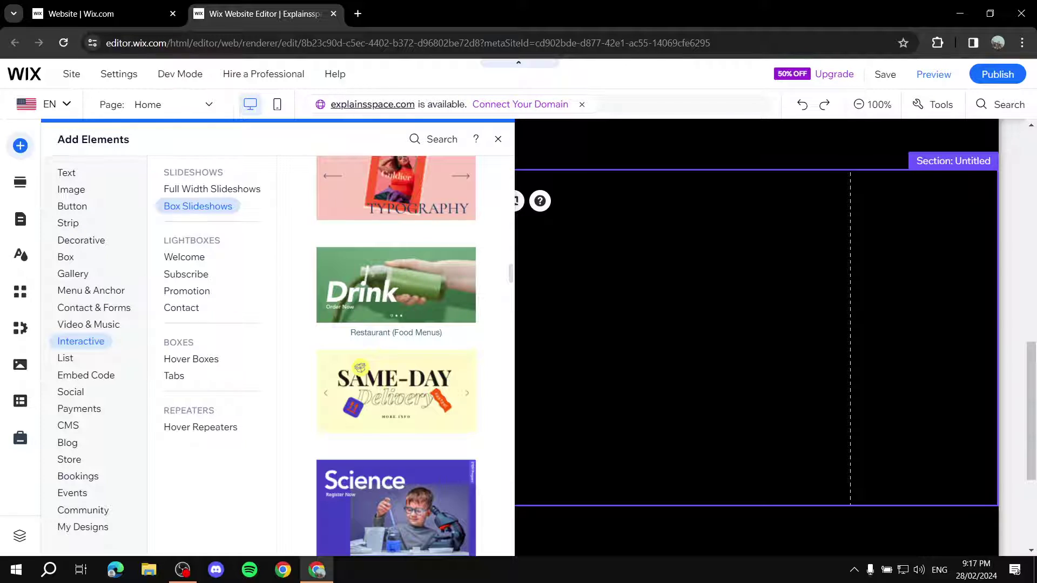
drag(396, 285, 519, 337)
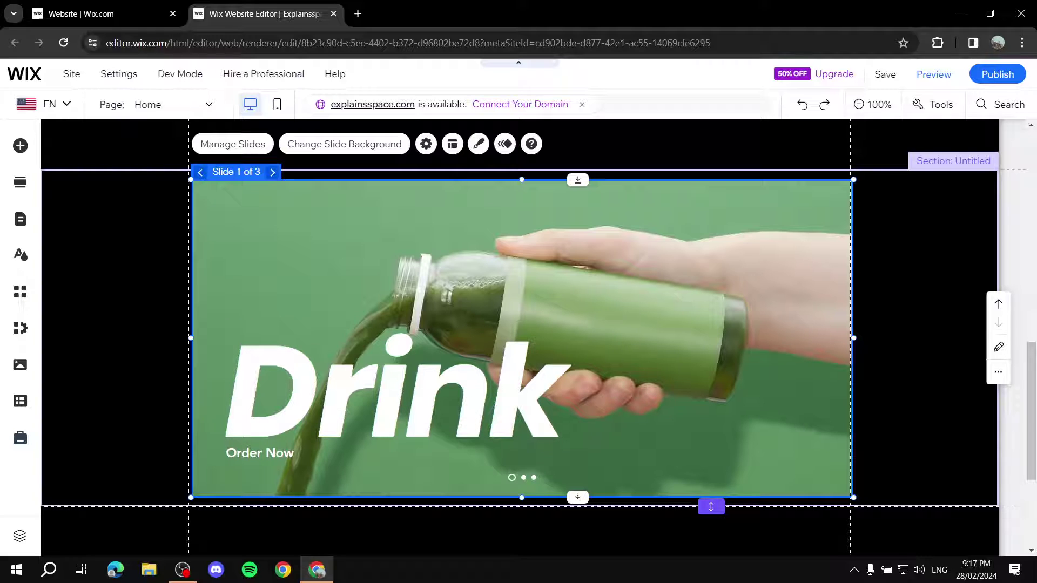
Delete Slide 3 and Slide 2 from the slideshow, keeping only the "Drink" slide
click(272, 172)
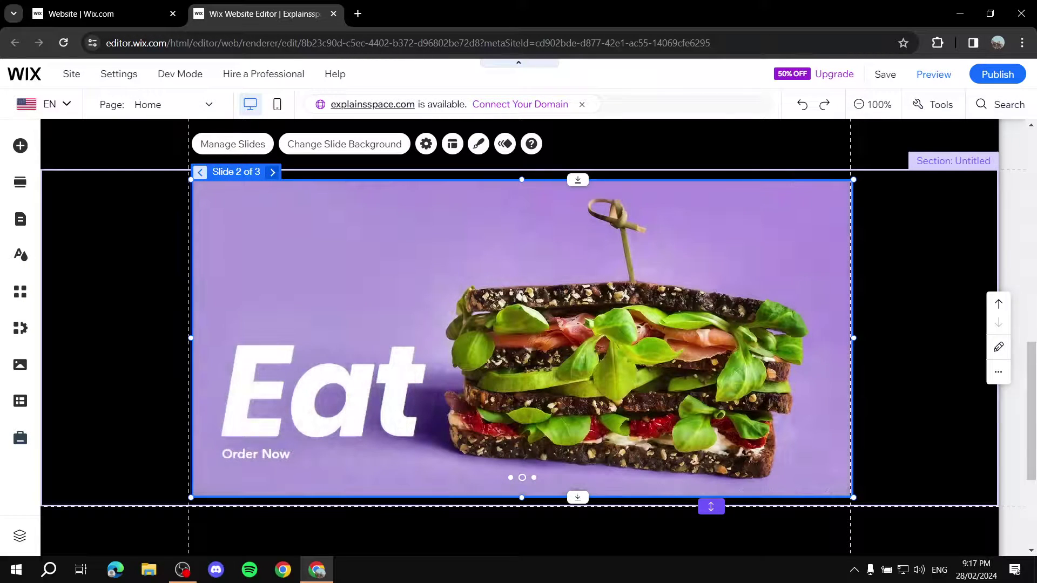
click(200, 171)
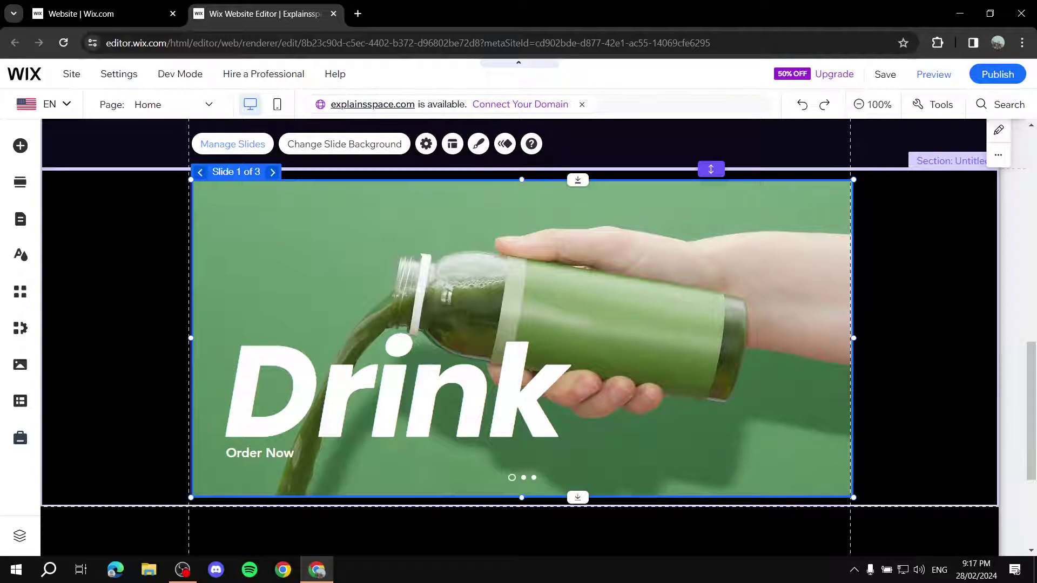
click(233, 143)
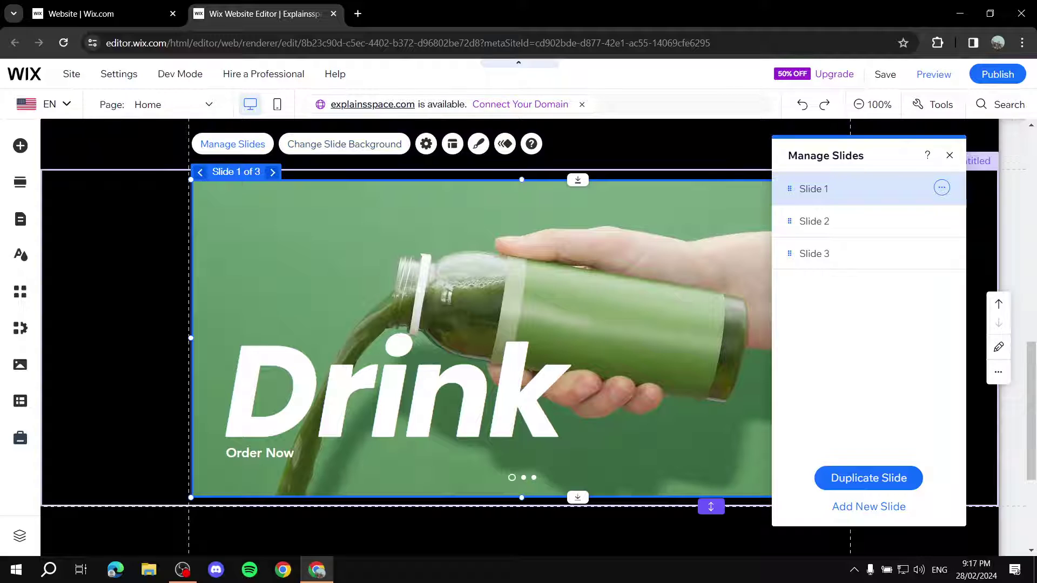
click(941, 253)
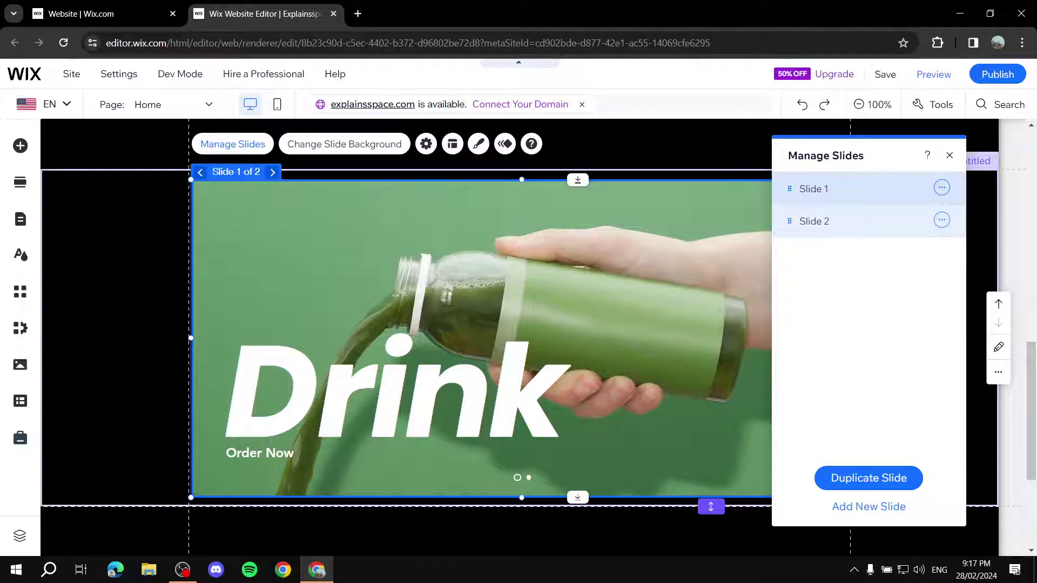
click(941, 220)
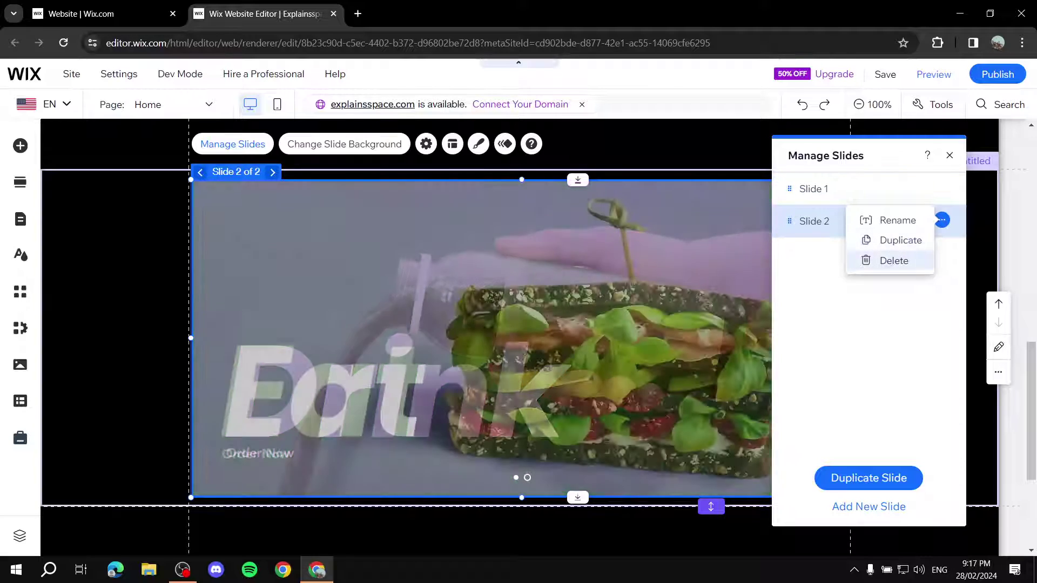
click(813, 189)
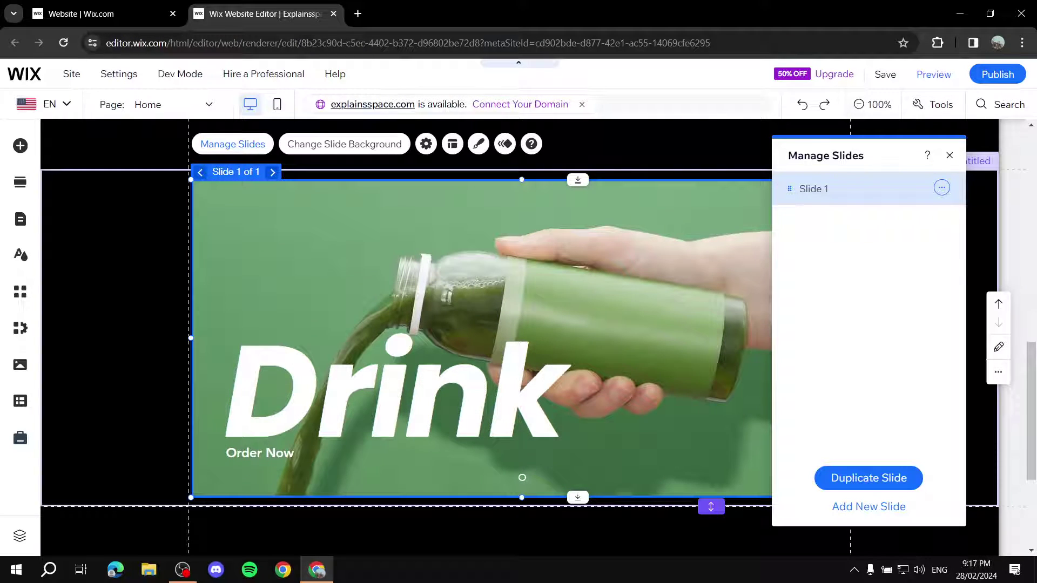
Duplicate Slide 1 and add two new slides to the slideshow
click(941, 188)
click(942, 188)
click(869, 507)
click(868, 506)
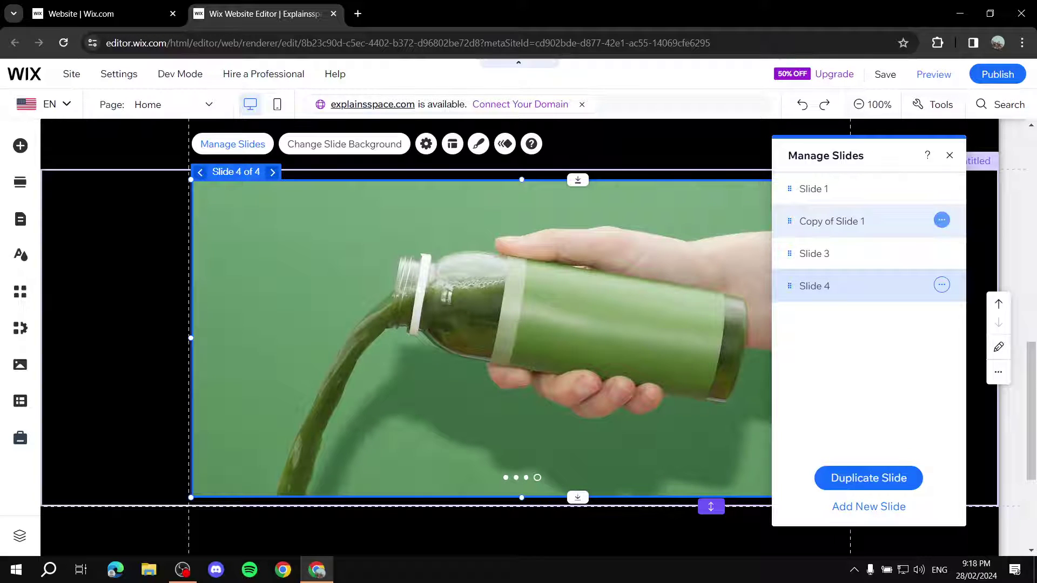
Rename the copy of Slide 1 as "2" and close the slide manager
click(941, 220)
click(888, 218)
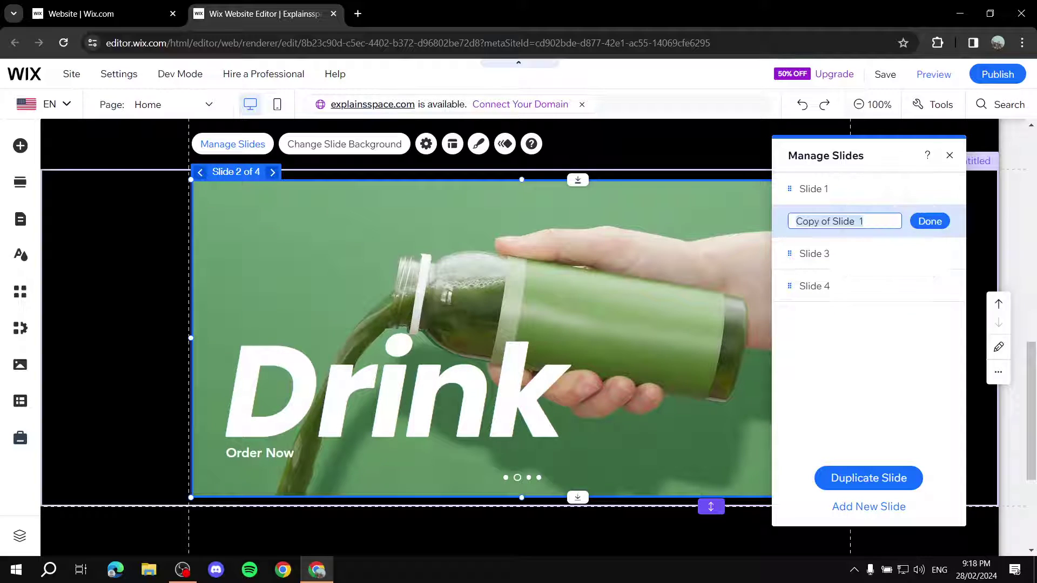
text(2)
key(Return)
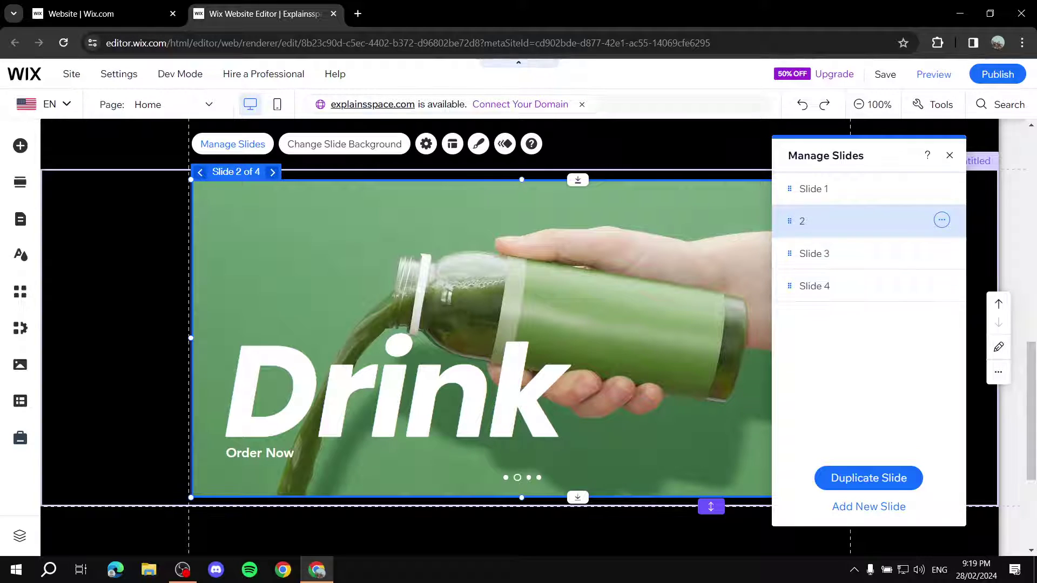
click(949, 155)
Browse through the slides and shift the slideshow slightly so it lines up with the section's vertical gridlines
click(200, 172)
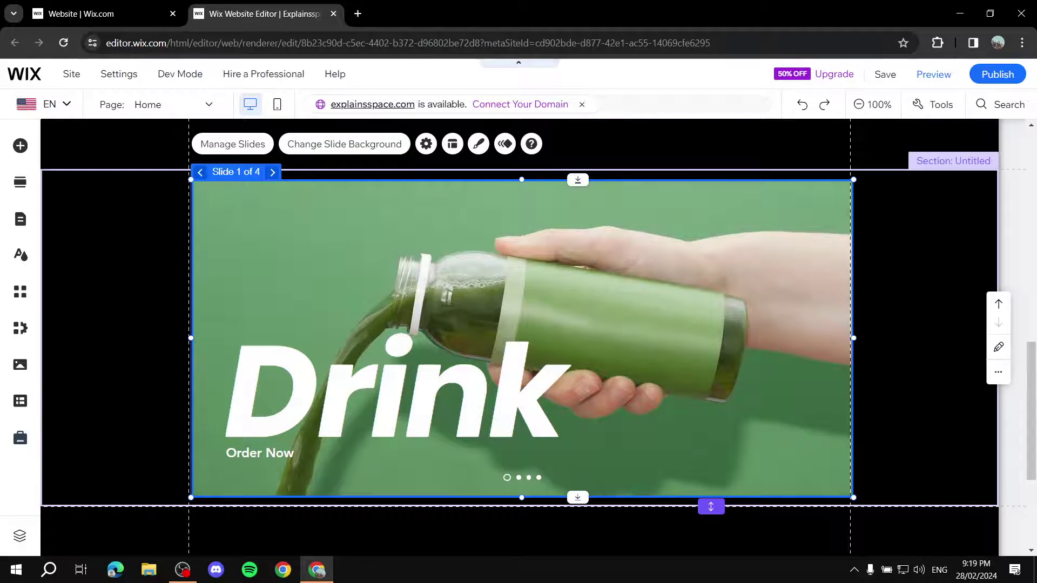
click(272, 172)
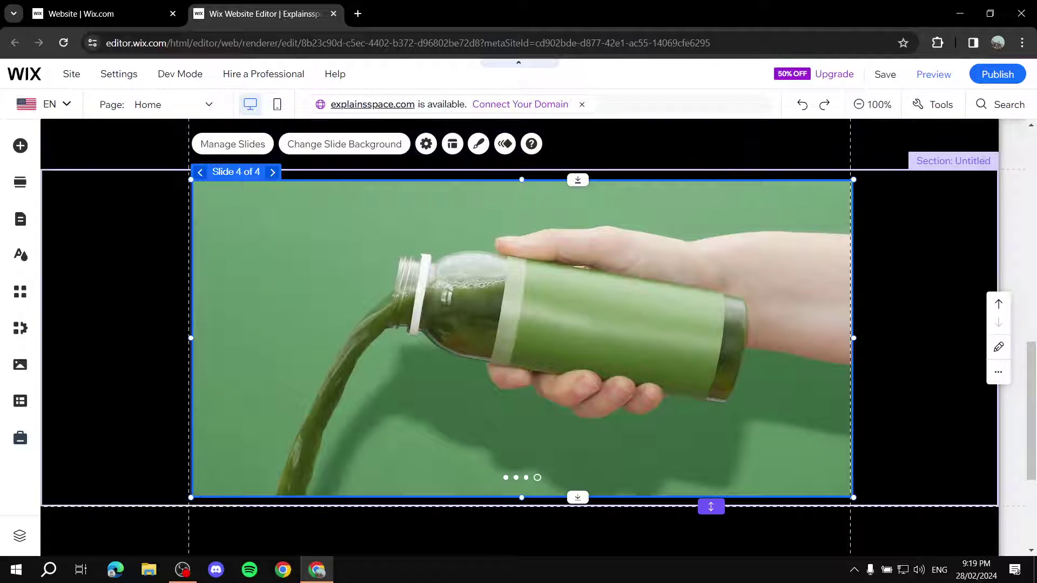
drag(447, 296, 443, 305)
drag(519, 346, 519, 338)
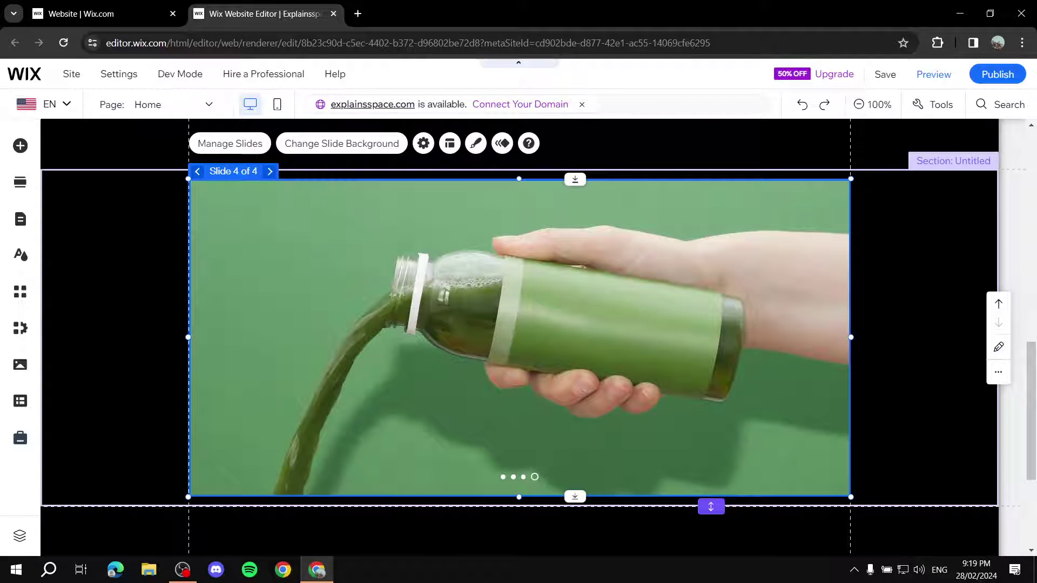
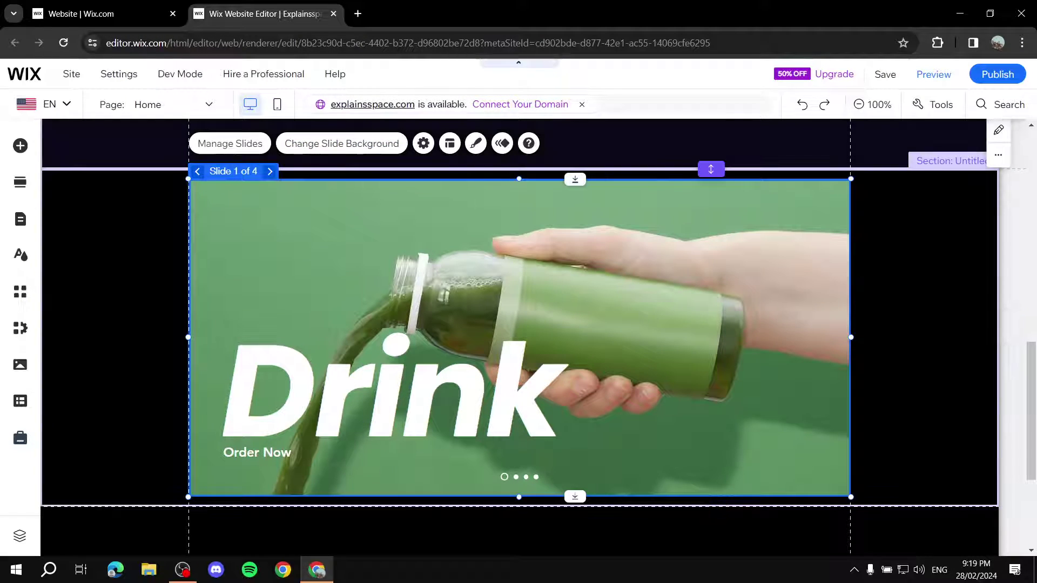
Change the second slide's background to the snowy mountain video from the selected backgrounds
click(270, 171)
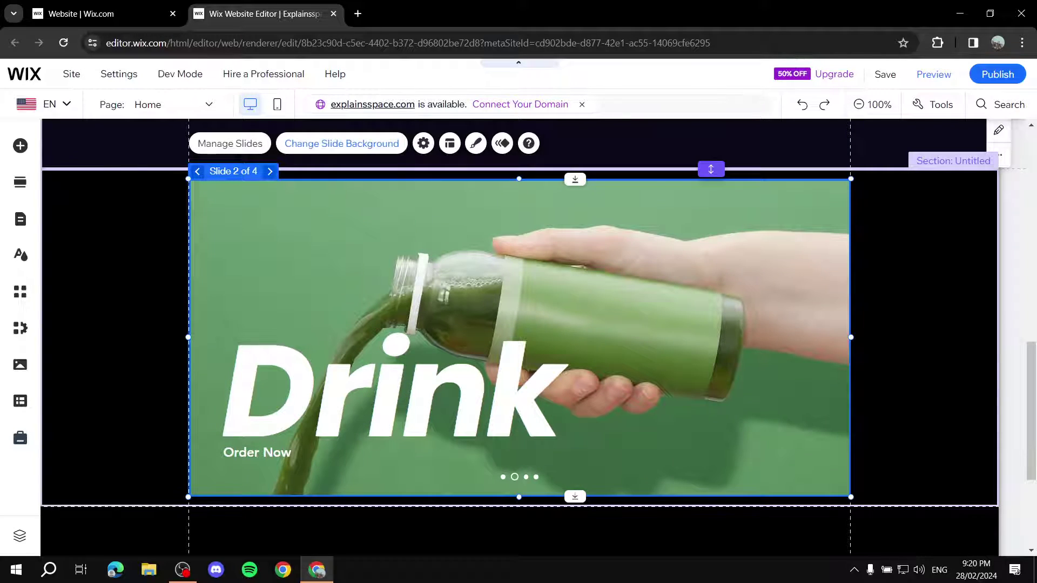
click(294, 143)
scroll(869, 410, down, 1)
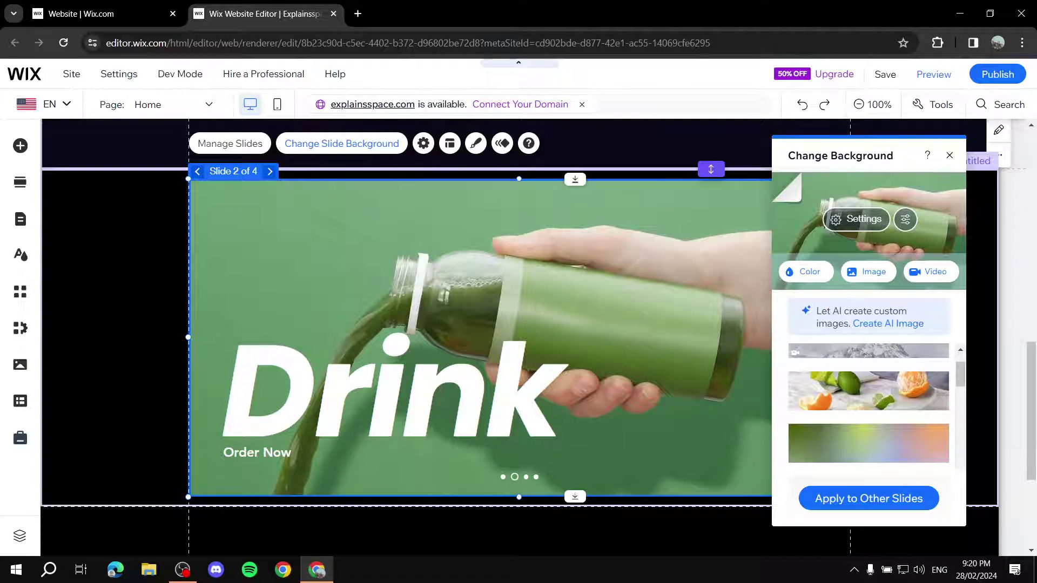
scroll(869, 410, up, 1)
click(868, 406)
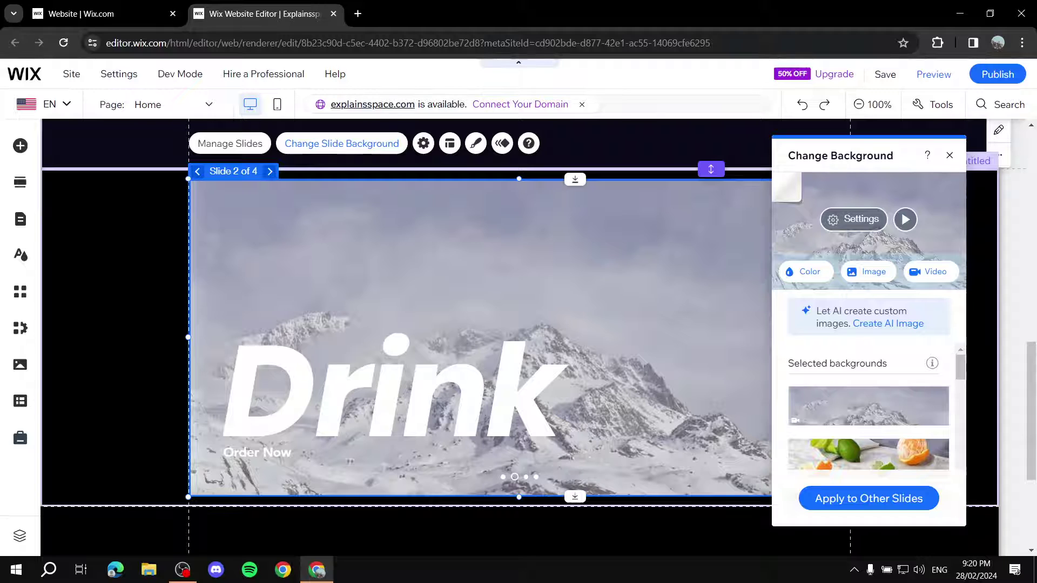
scroll(868, 411, down, 2)
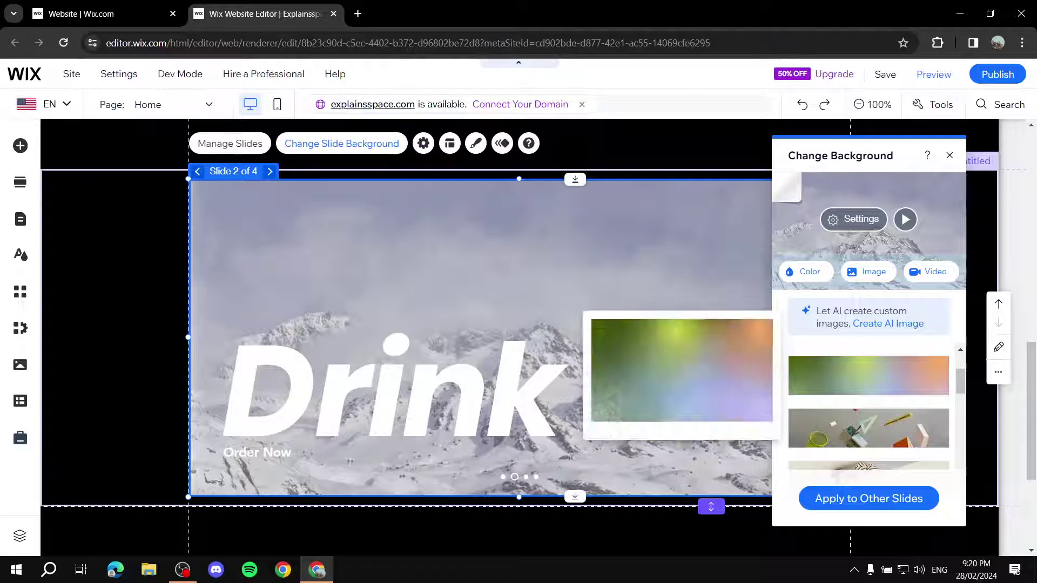
Leave the background image library and set the third slide's background to the photo of green juice bottles on white blocks
scroll(868, 410, up, 2)
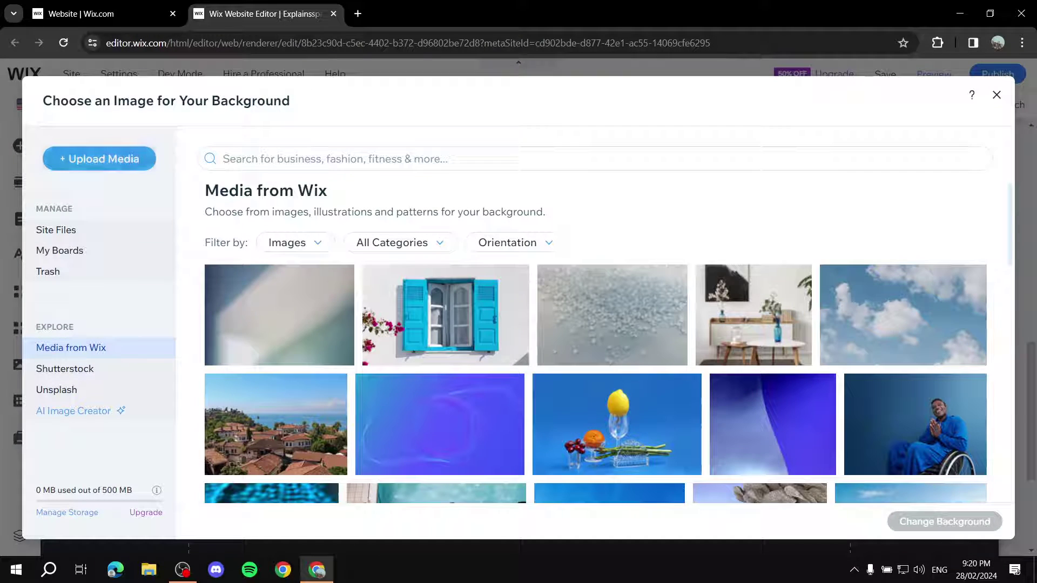
key(Escape)
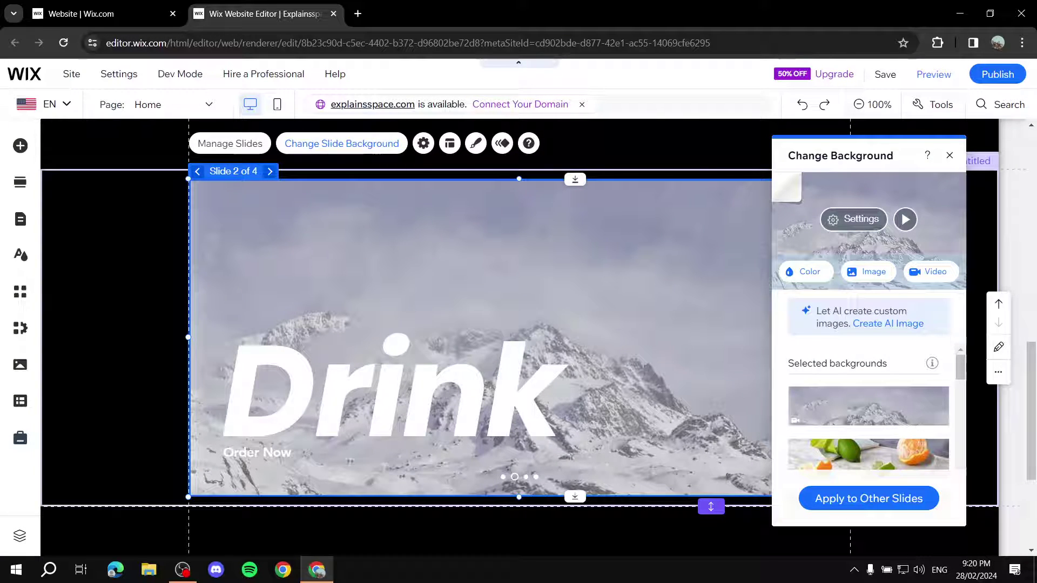
click(270, 171)
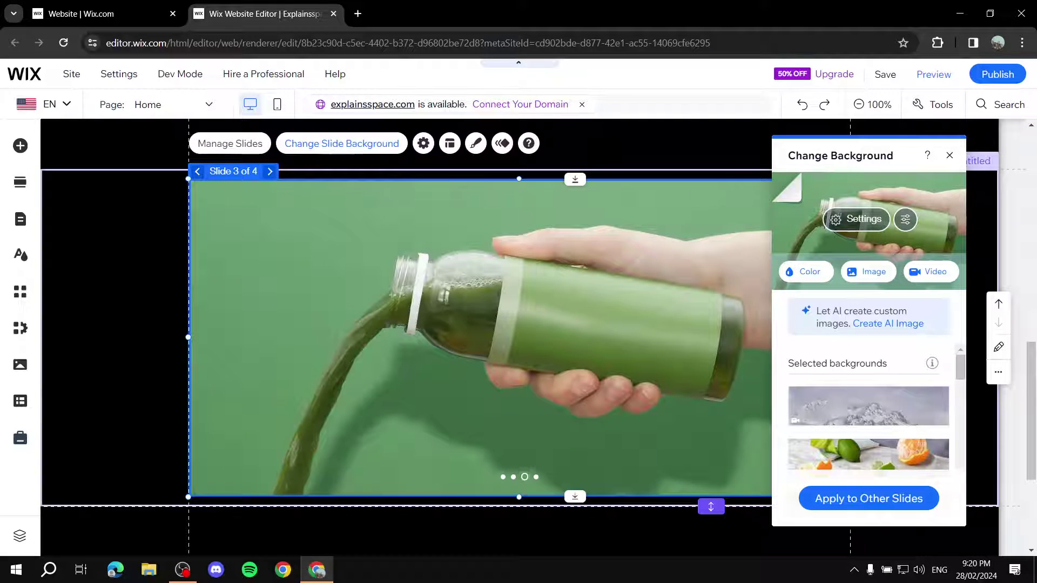
scroll(869, 411, down, 3)
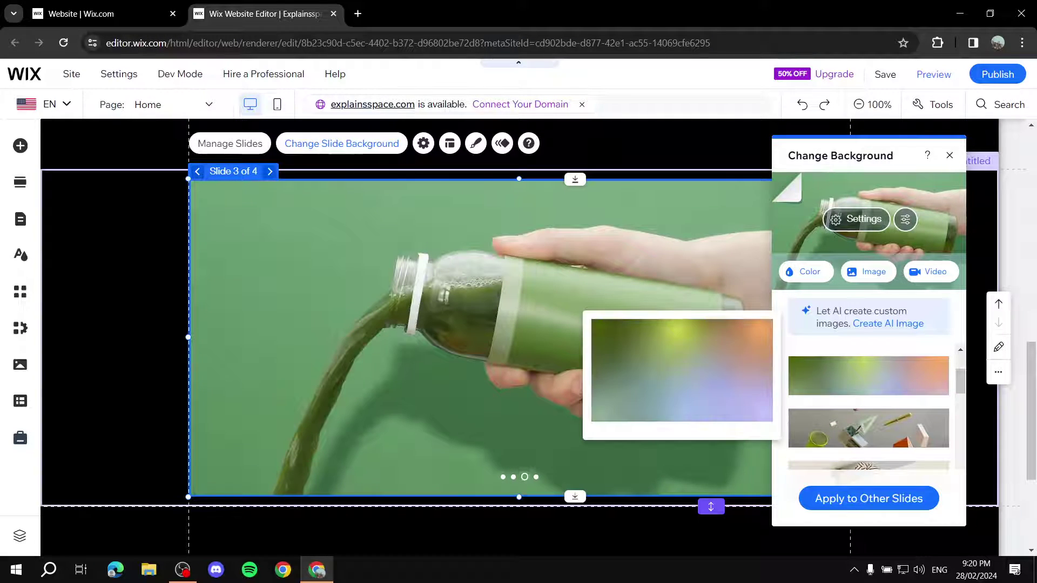
mouse_move(868, 414)
scroll(869, 413, down, 1)
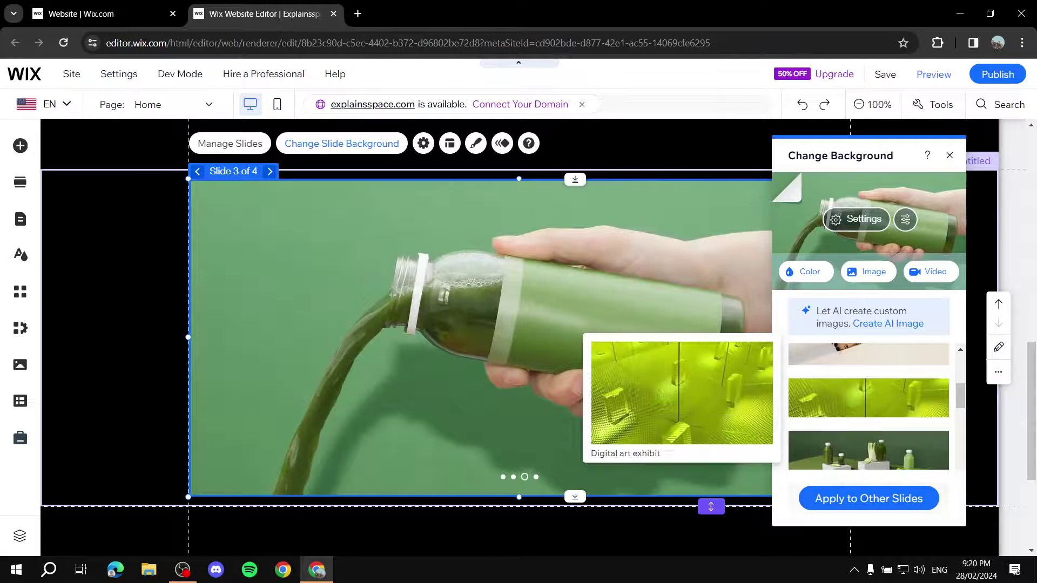
scroll(869, 414, down, 1)
click(868, 383)
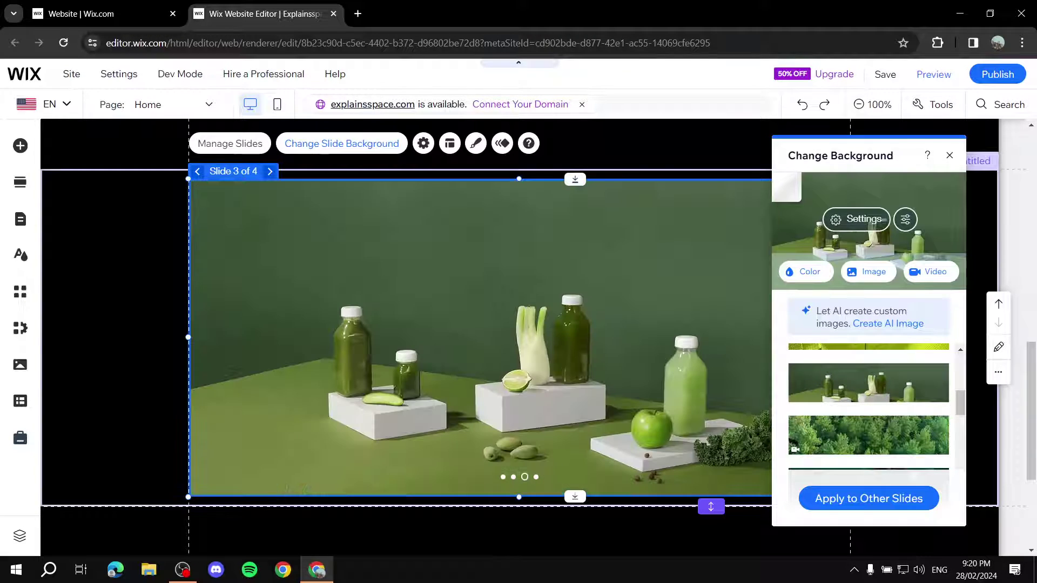
Set the fourth slide's background to the green forest video and close the background options
click(269, 171)
click(868, 435)
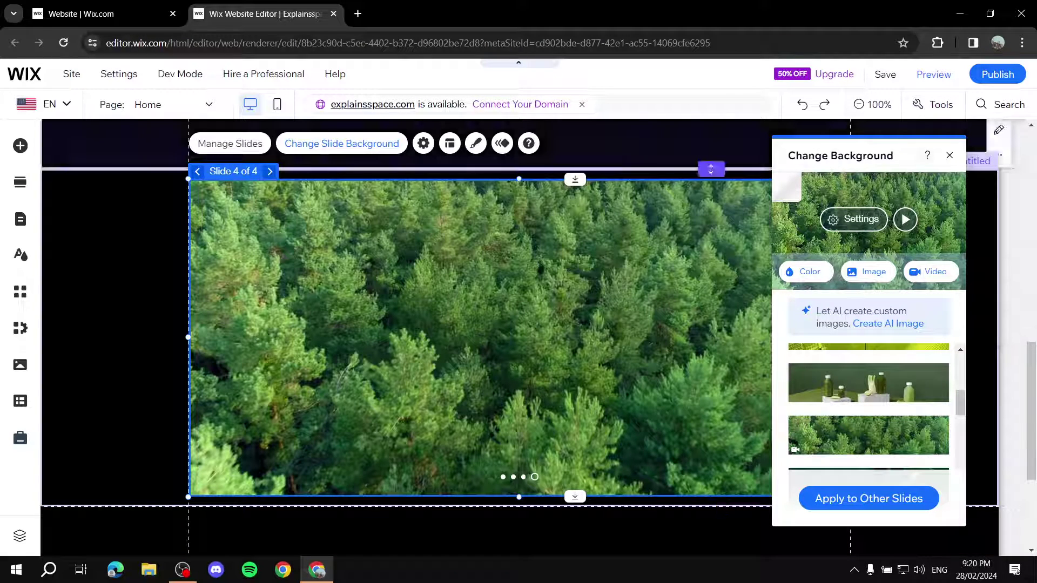
click(949, 155)
Go back through the slides to the first one to check their backgrounds
click(198, 171)
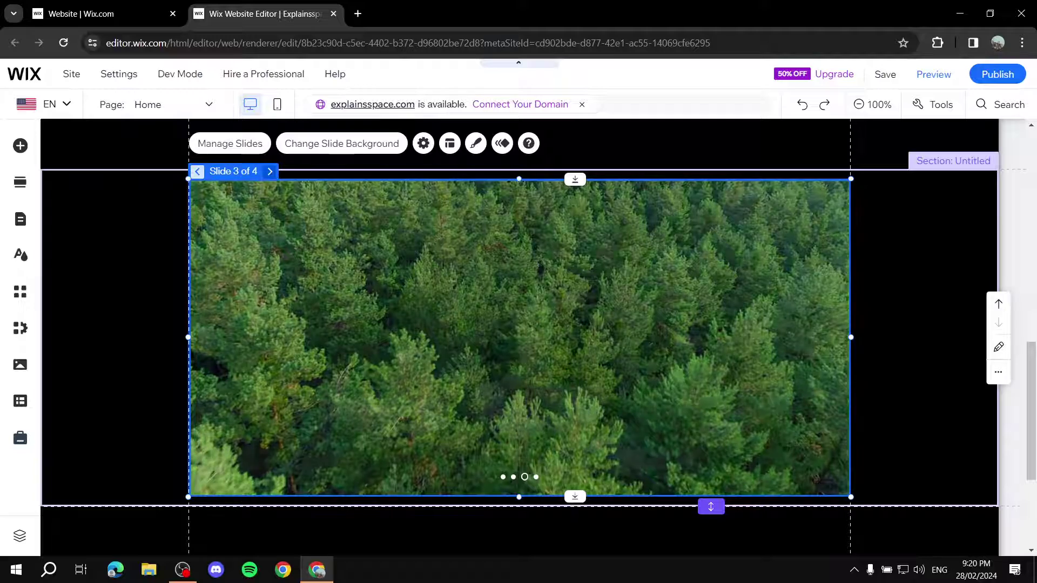
click(197, 171)
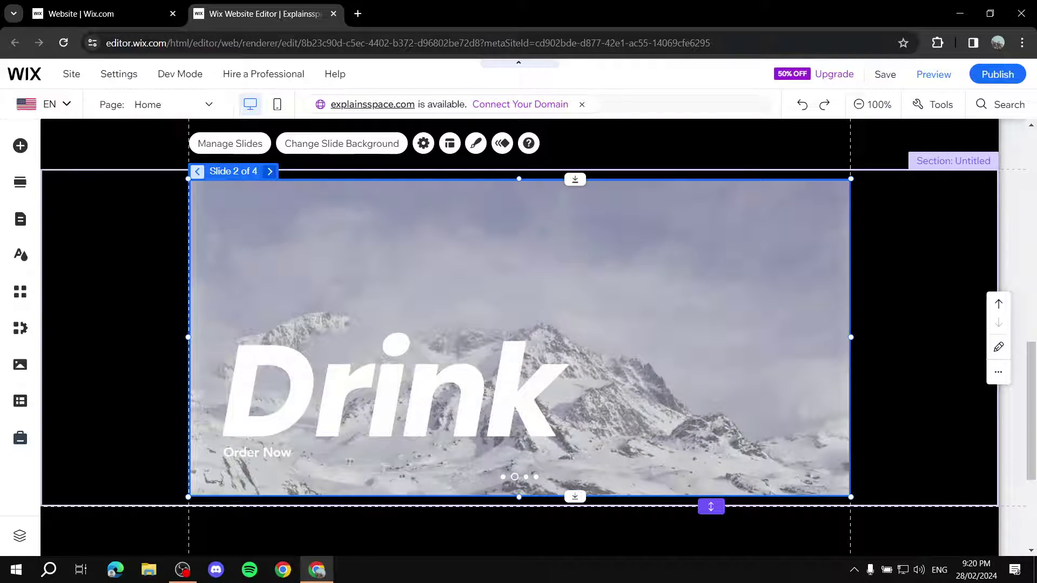
click(197, 171)
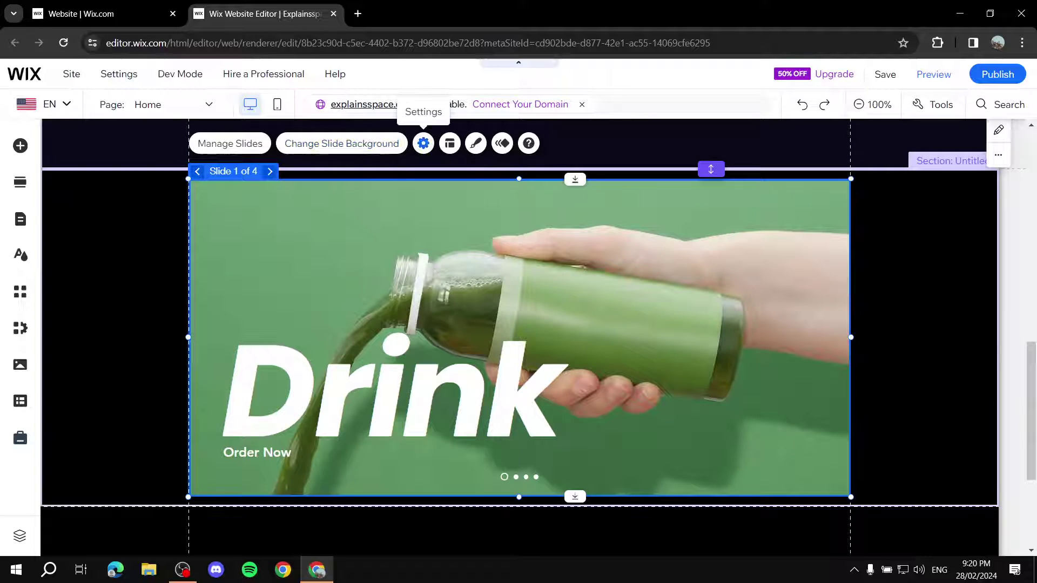
Set the slideshow's time between slides to 9 seconds and make autoplay stop on hover
click(423, 144)
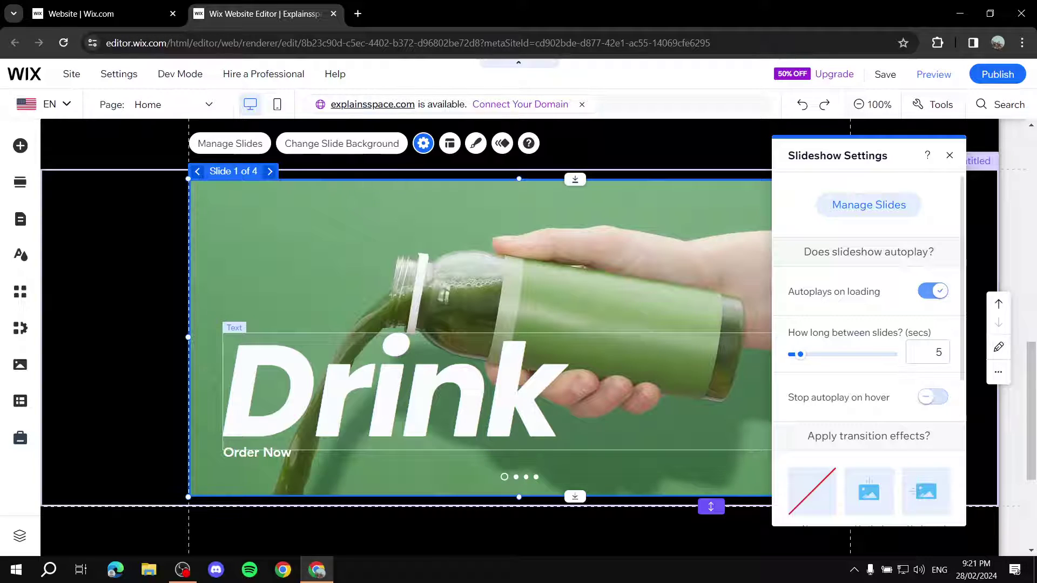
click(928, 352)
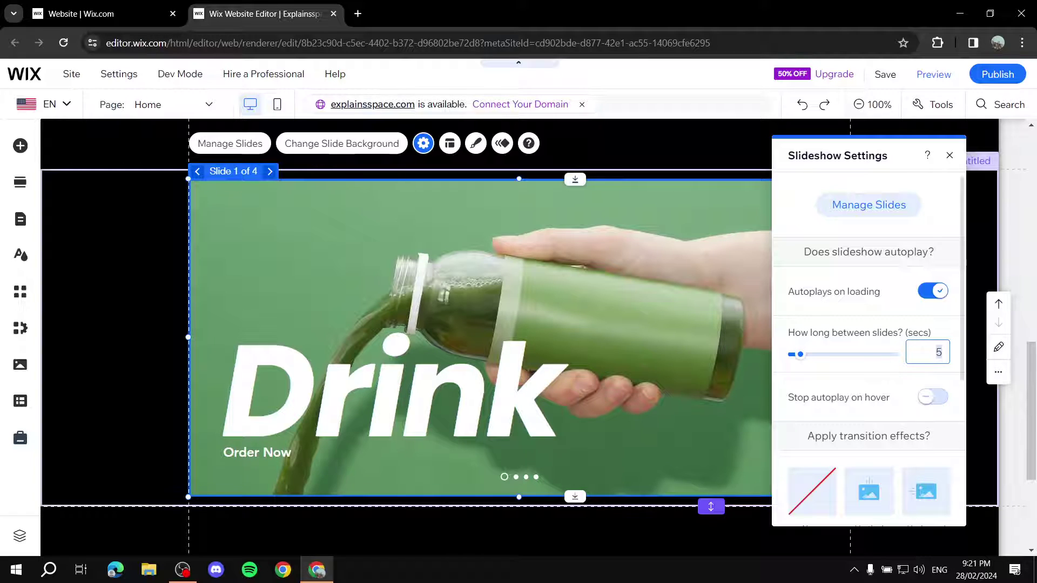
text(9)
key(Return)
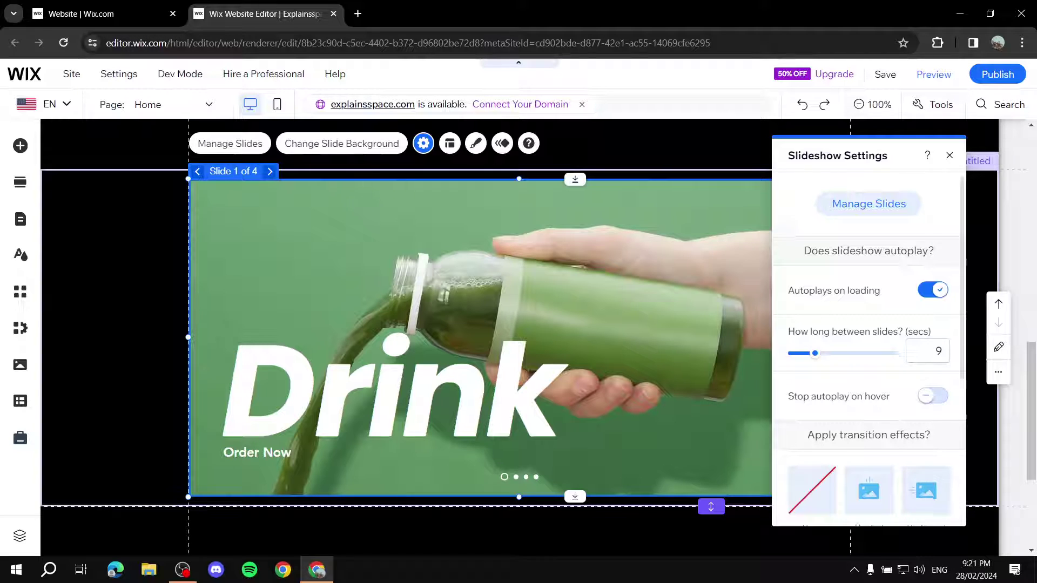
scroll(869, 351, down, 1)
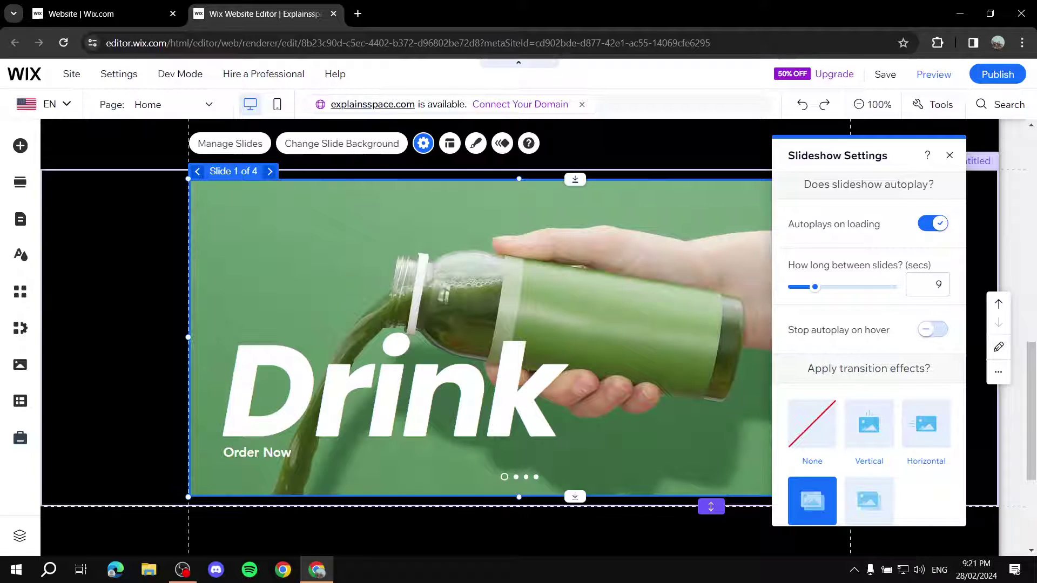
click(933, 329)
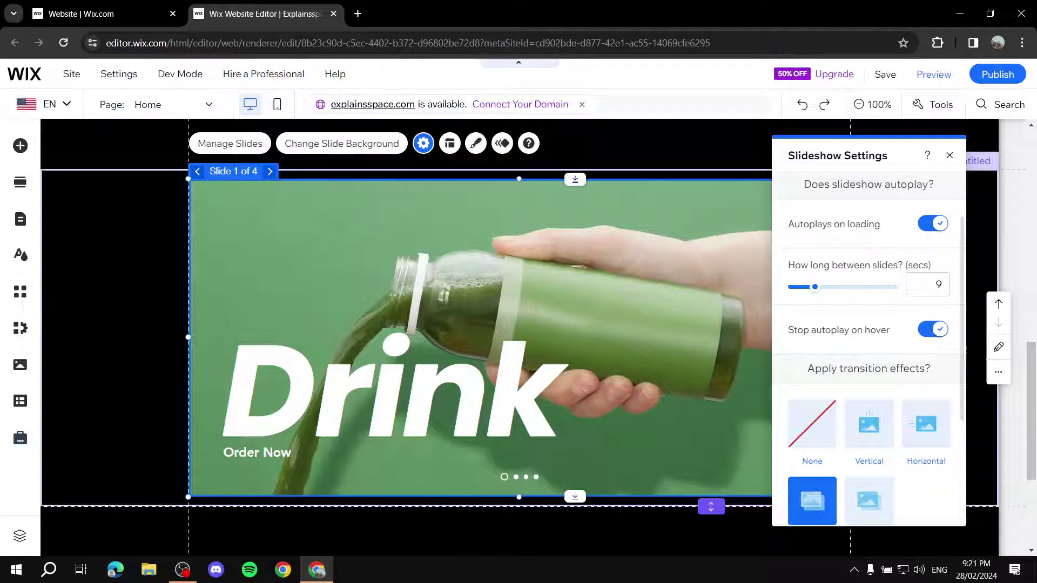
Try the Vertical, In & out, Horizontal and None transition effects, return to Cross fade, and close the slideshow settings
scroll(869, 351, down, 3)
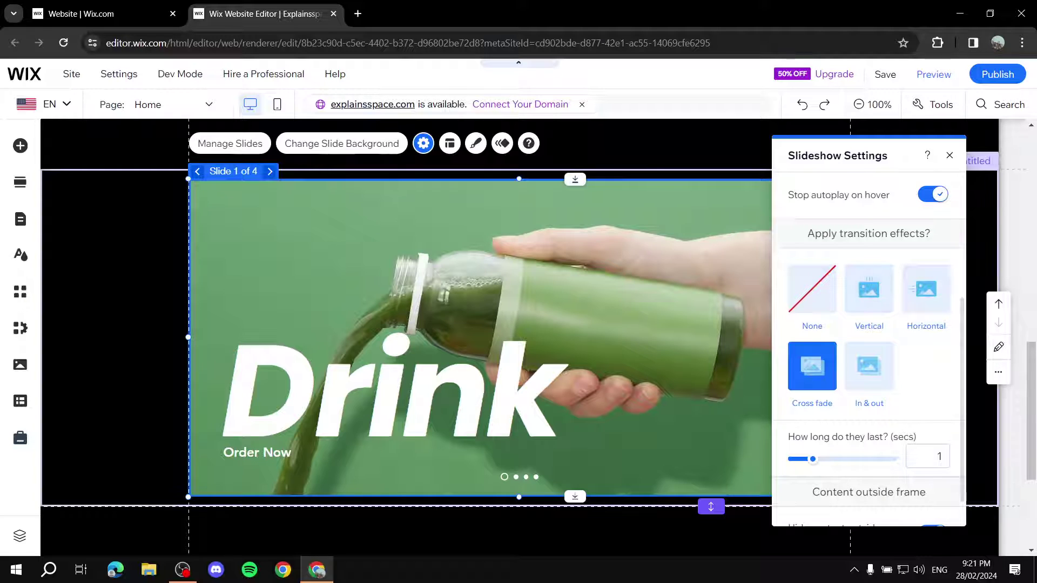
click(869, 289)
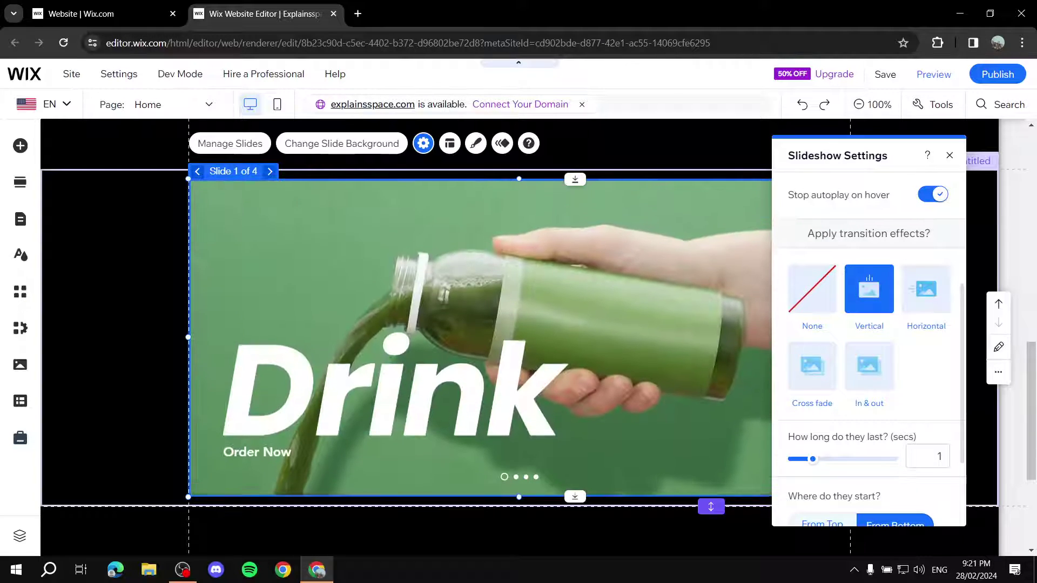
click(869, 366)
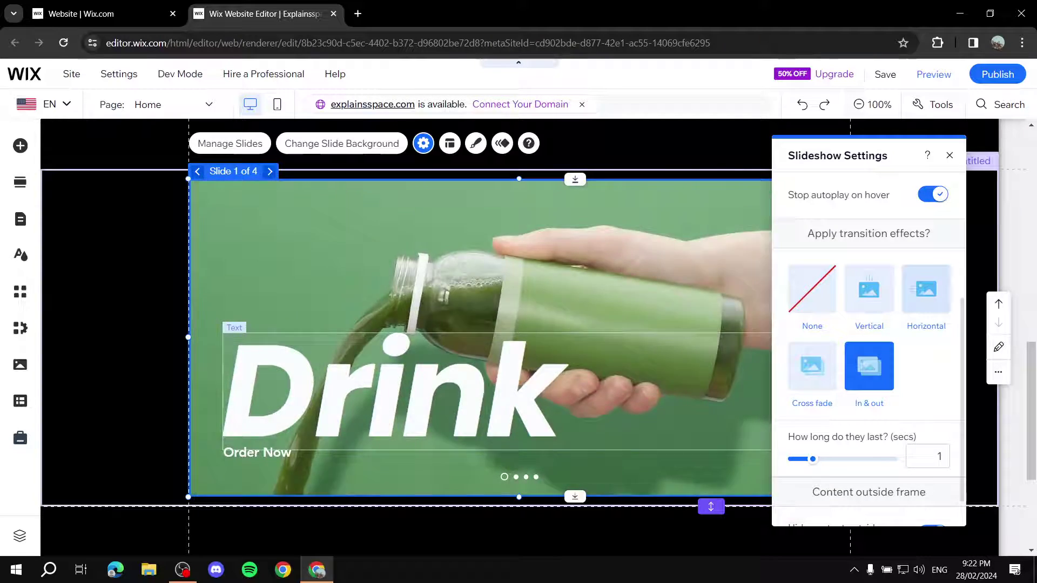
click(926, 289)
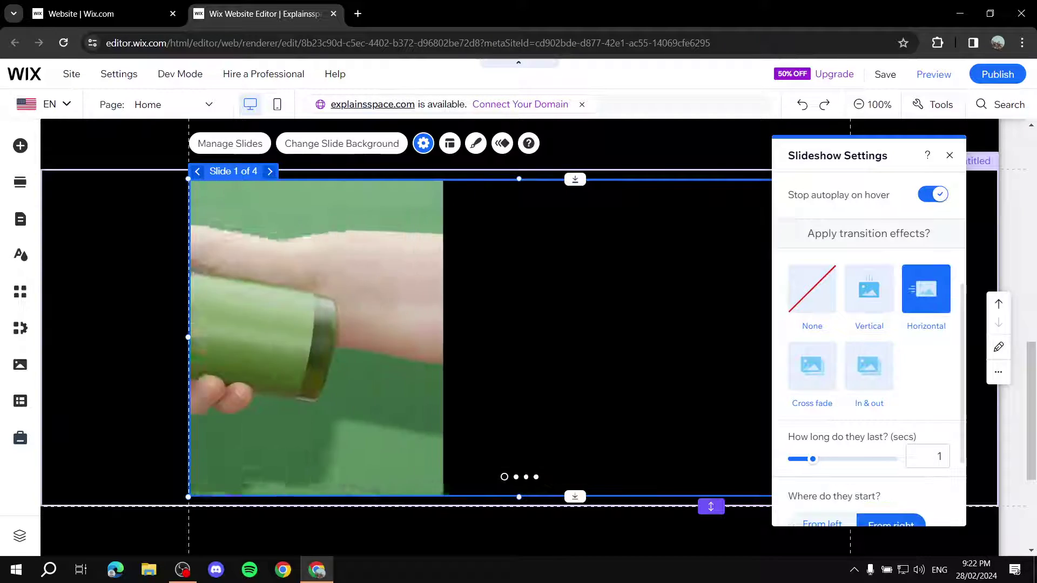
click(812, 366)
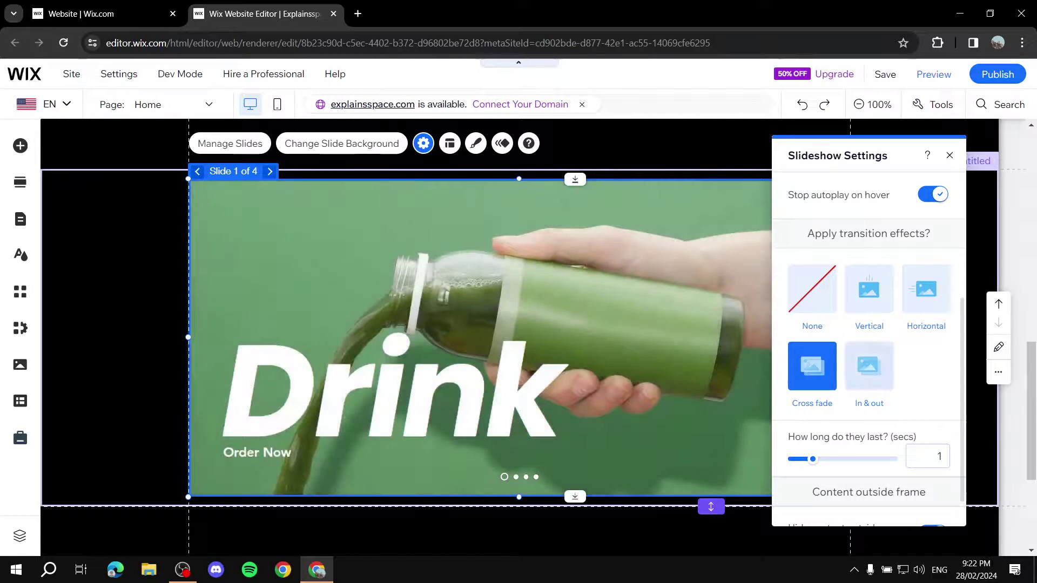
click(869, 366)
click(799, 348)
click(812, 289)
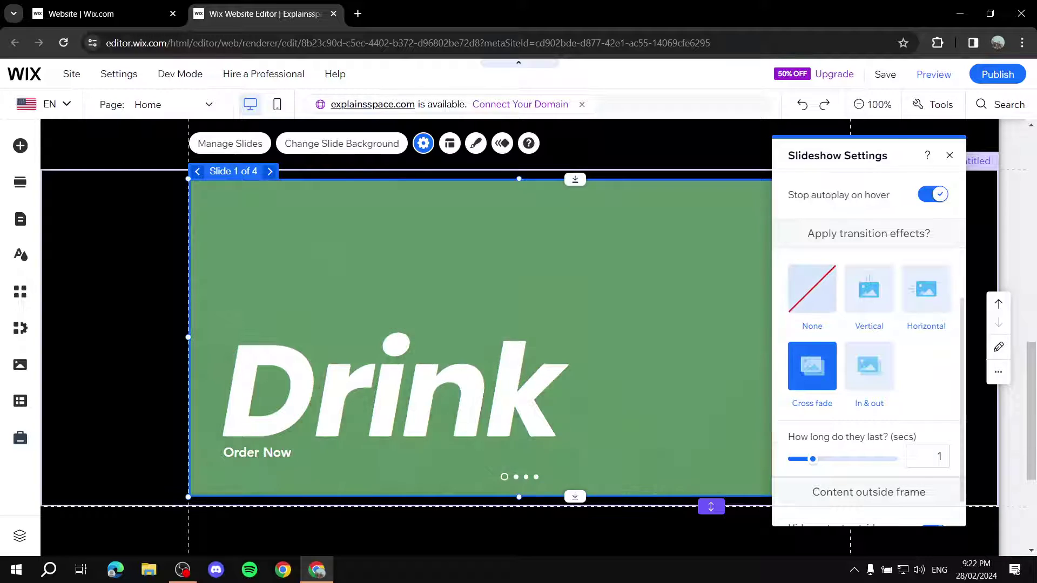
click(812, 366)
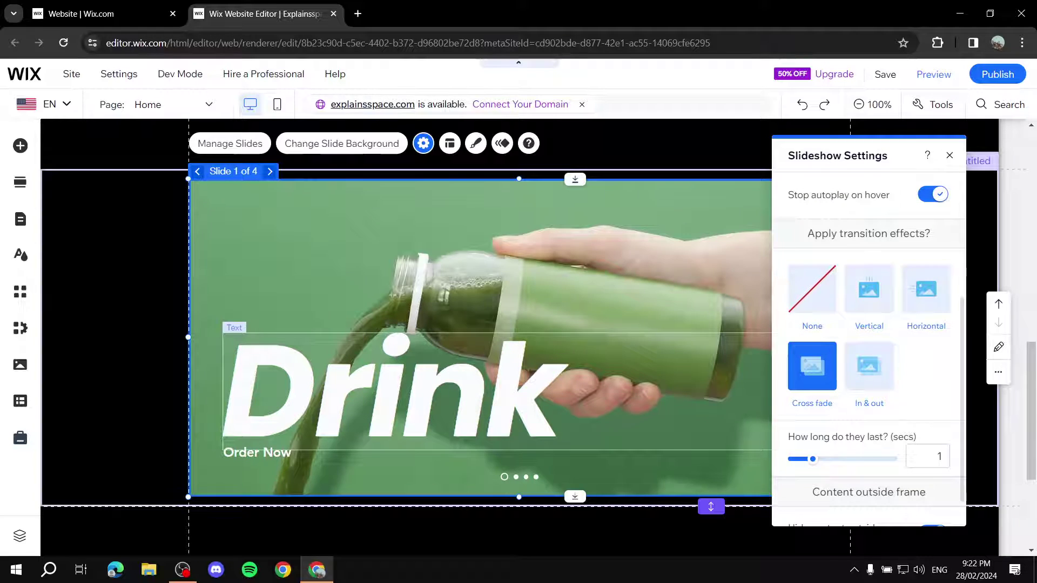
scroll(869, 354, down, 1)
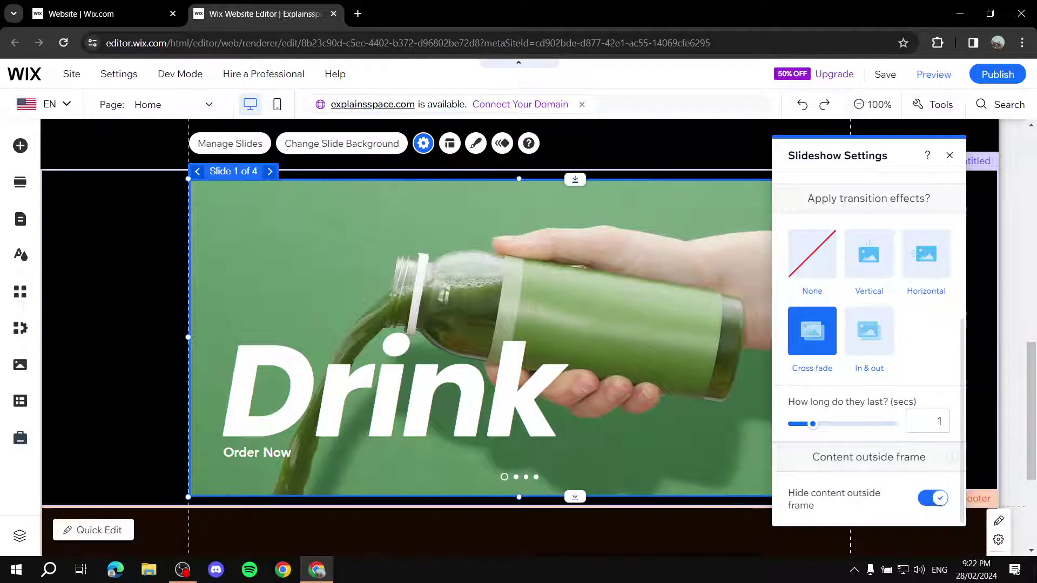
scroll(869, 335, up, 5)
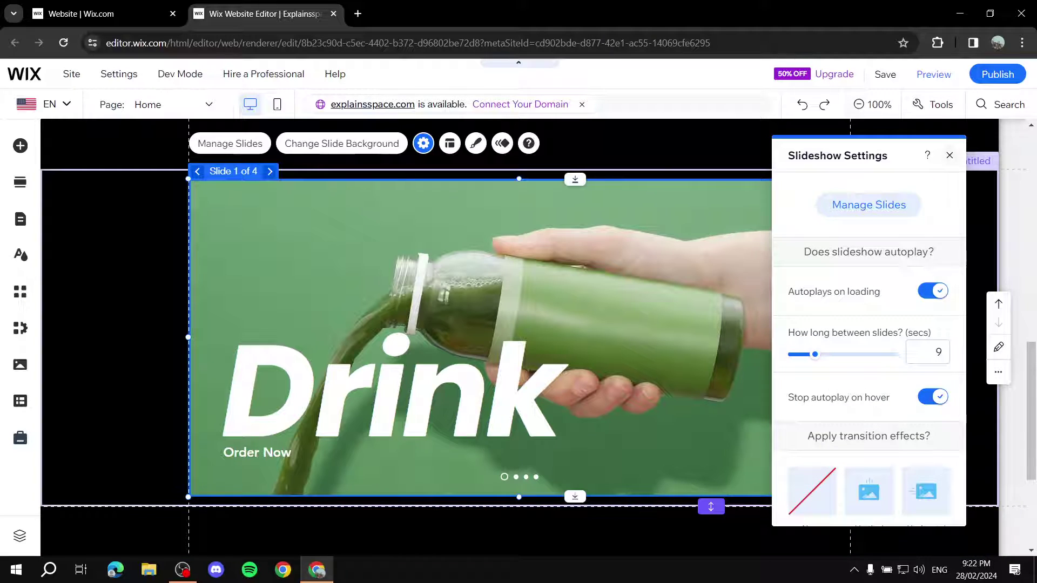
click(949, 155)
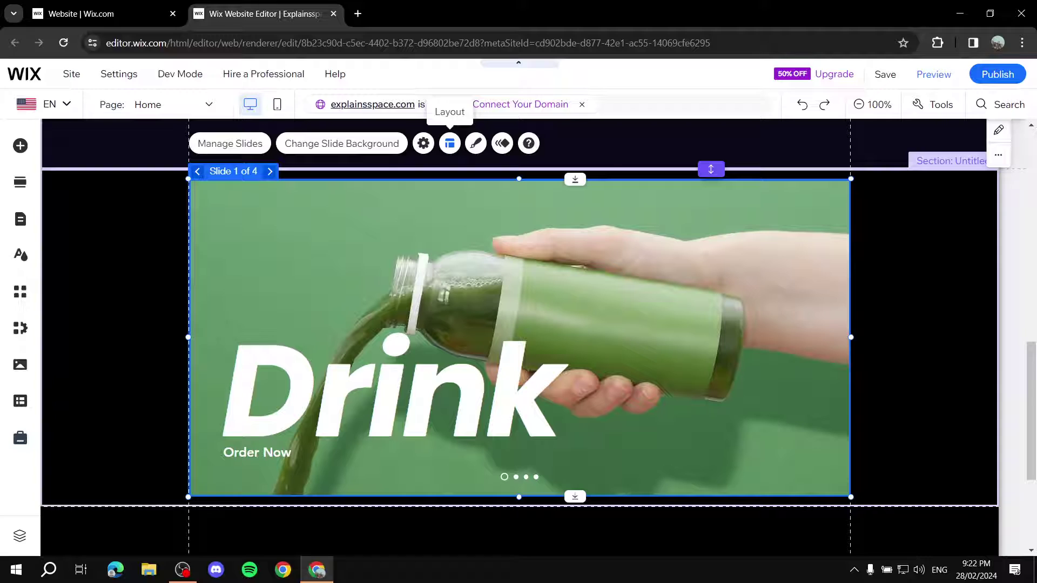
Show navigation arrows on the slideshow, with a size of 20 px and an offset of 19 px
click(449, 143)
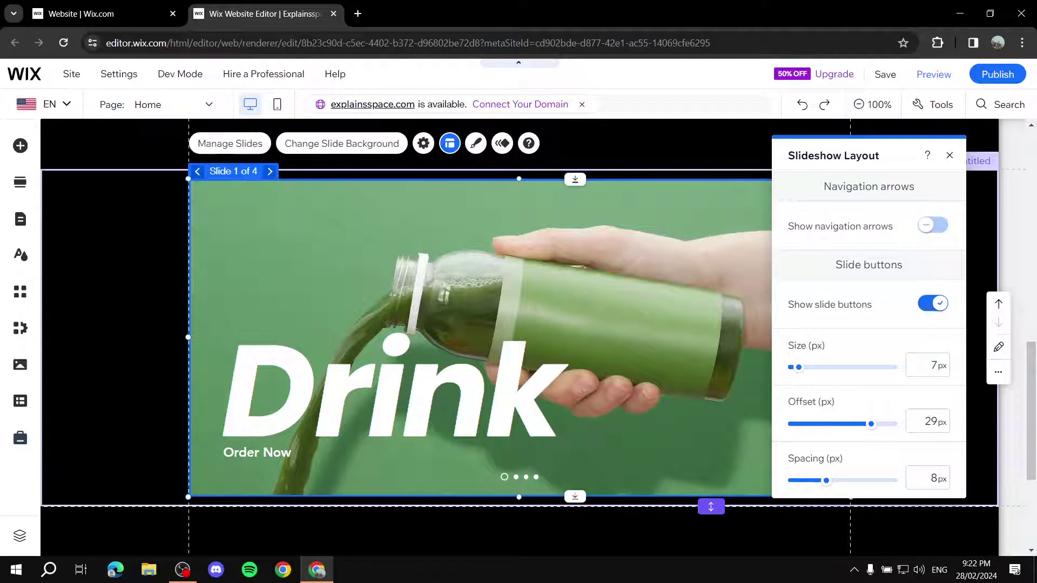
click(933, 226)
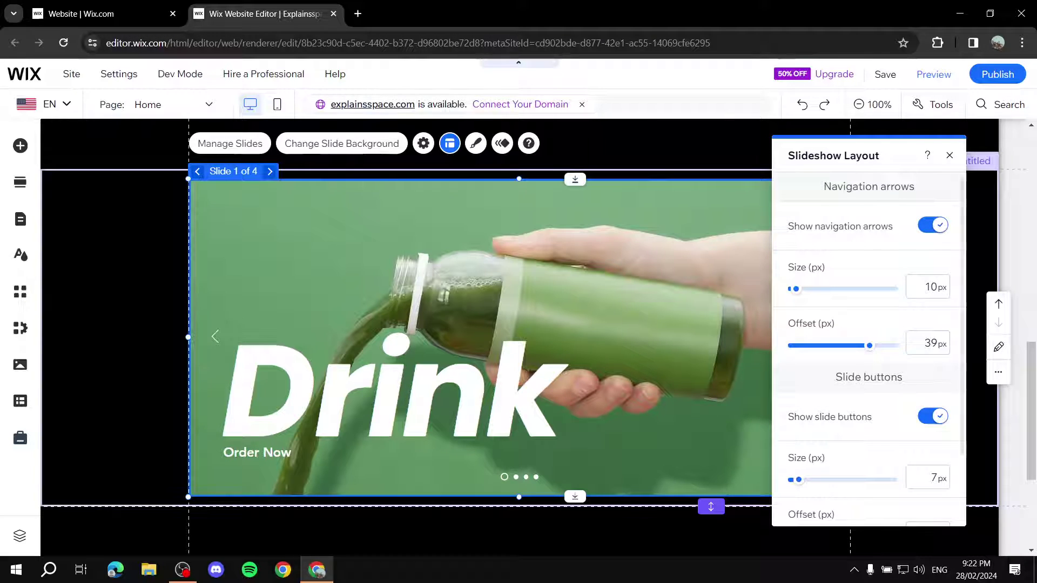
drag(864, 155, 584, 344)
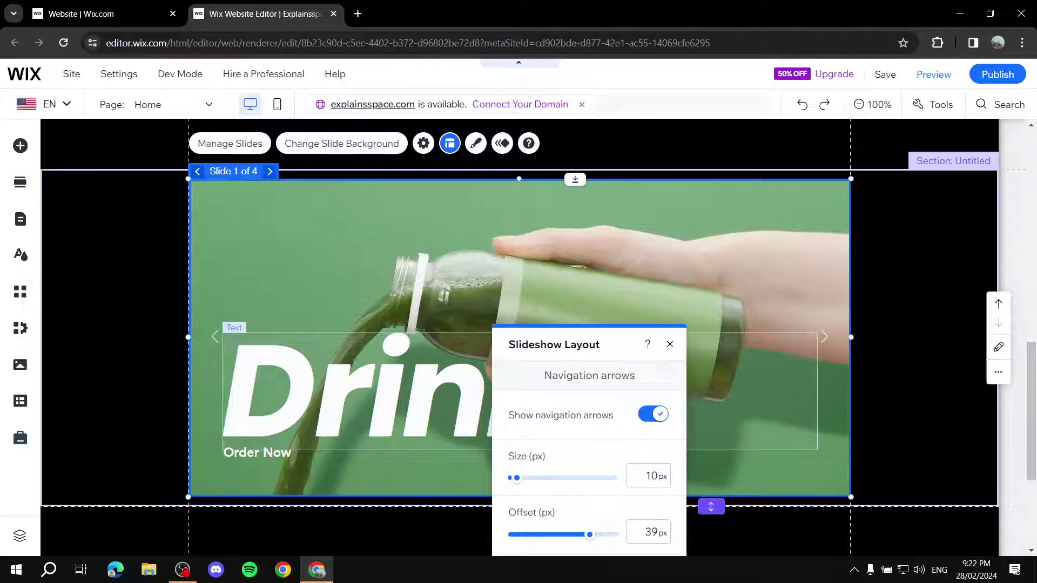
drag(585, 344, 813, 228)
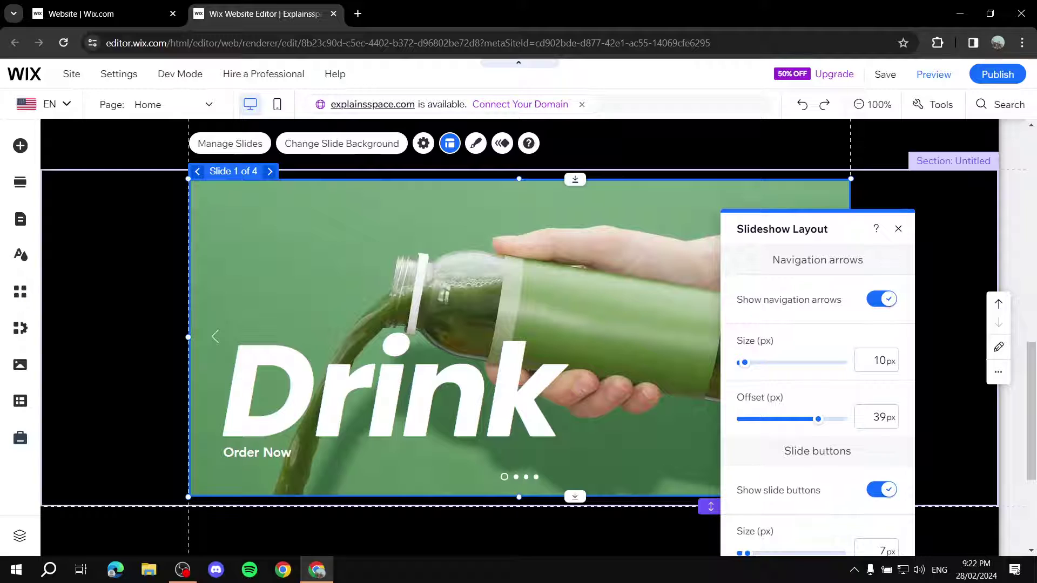
drag(813, 229, 817, 216)
drag(749, 350, 765, 351)
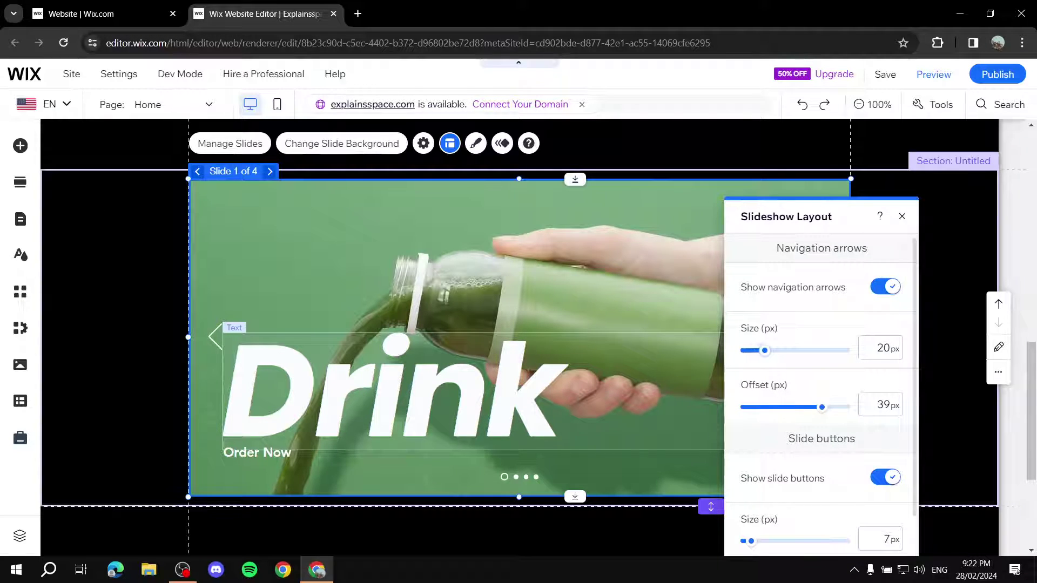
drag(822, 407, 809, 408)
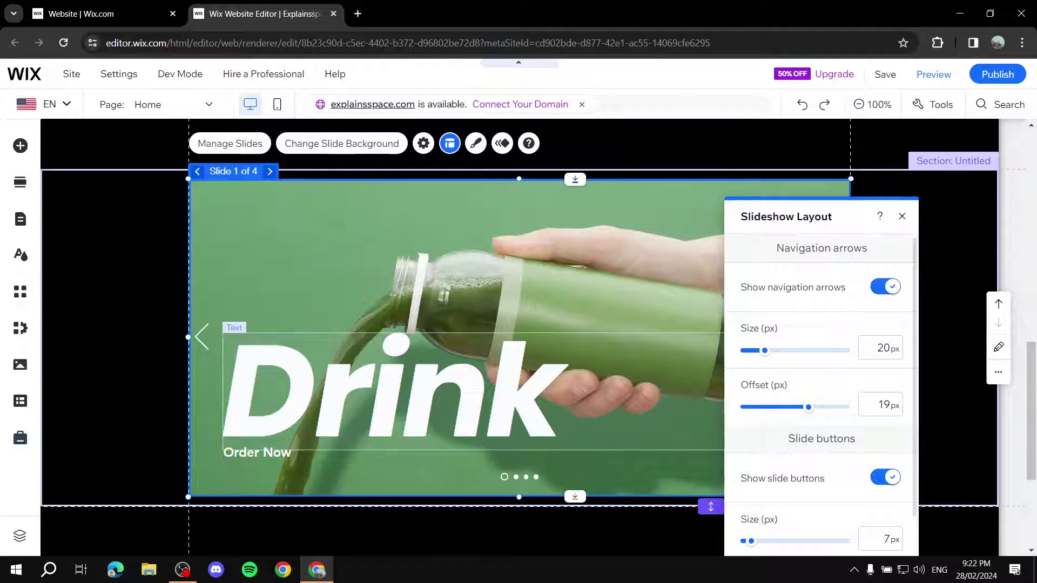
Hide the slide buttons and show them again in the slideshow layout
scroll(821, 379, down, 2)
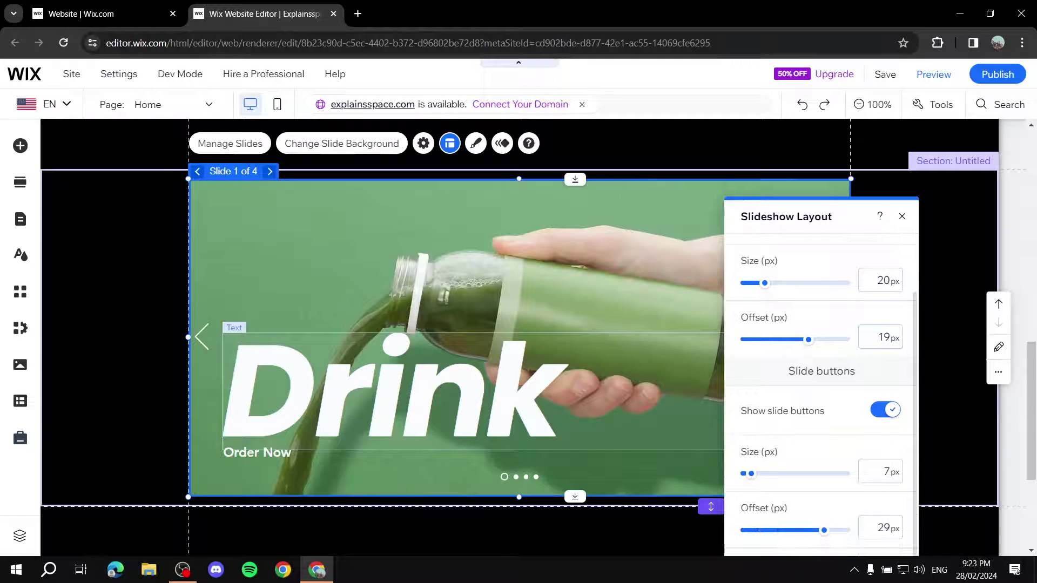
scroll(821, 378, down, 1)
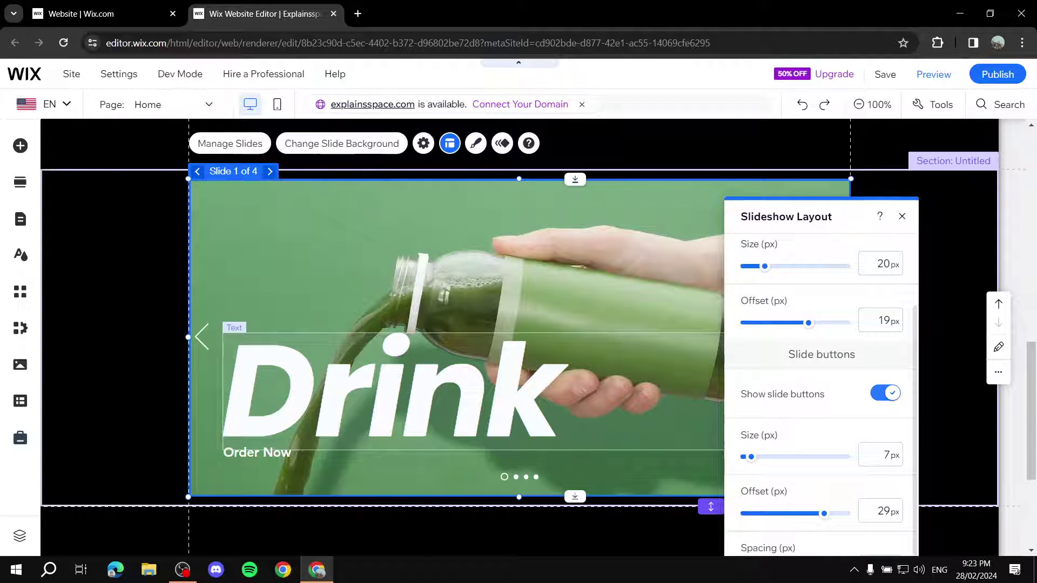
drag(821, 216, 873, 185)
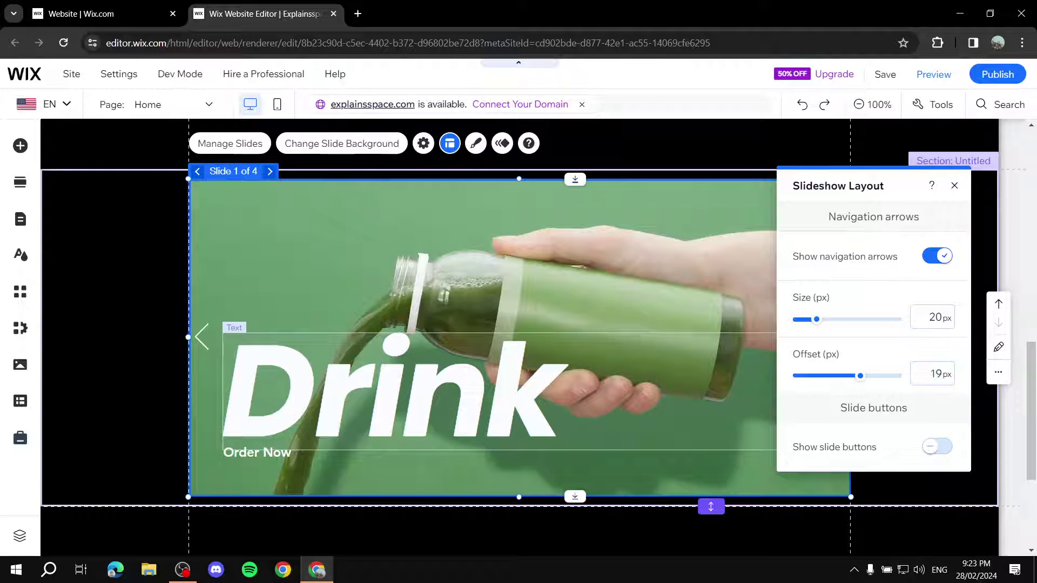
click(937, 447)
scroll(937, 447, down, 2)
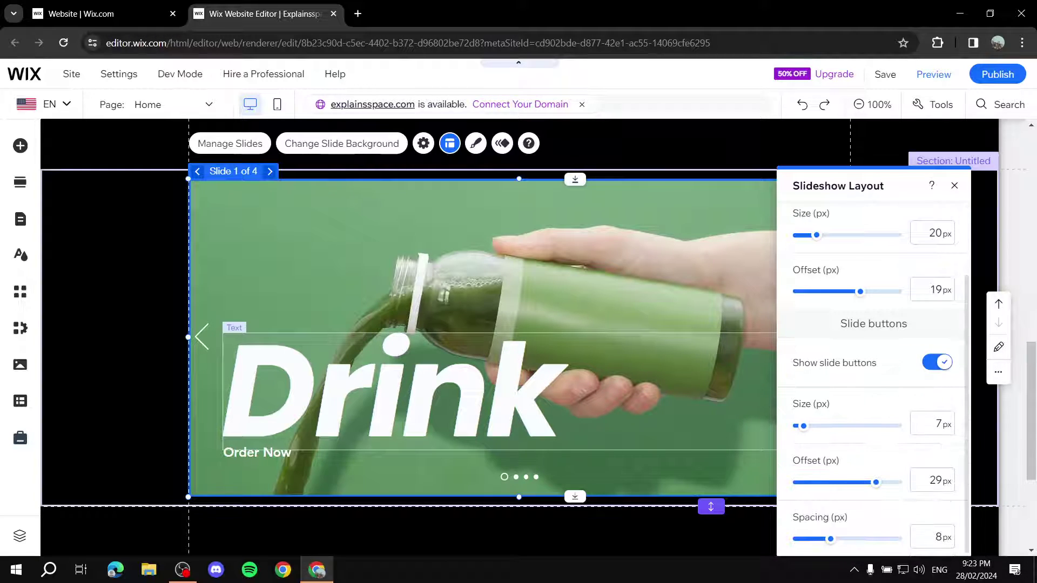
Set the slide buttons' size to 8 px and offset to 28 px, slightly increase their spacing, and close the layout settings
drag(804, 426, 809, 427)
drag(876, 483, 874, 482)
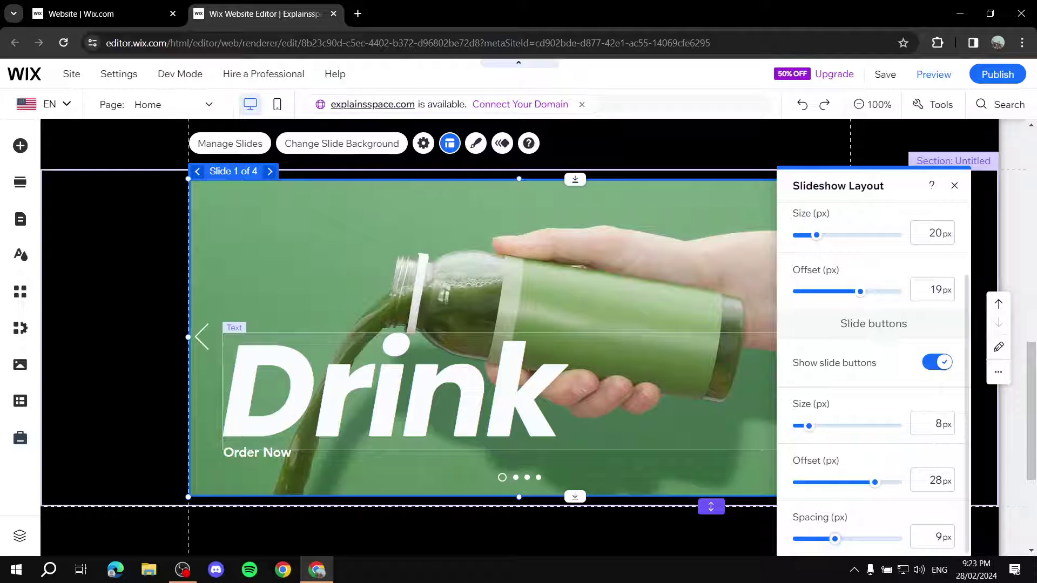
drag(830, 539, 839, 539)
scroll(874, 378, up, 2)
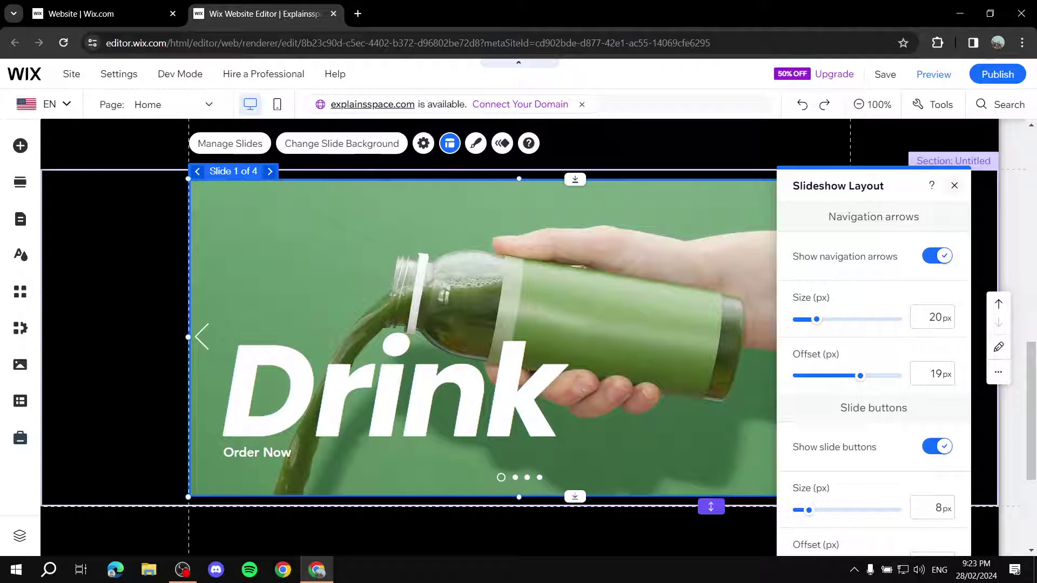
click(954, 185)
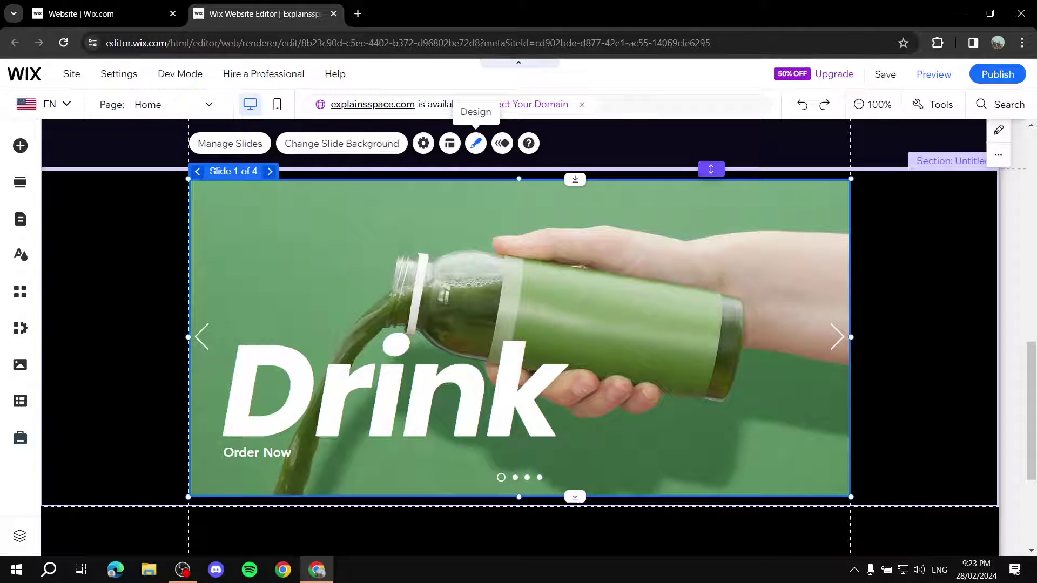
Try the long-arrow design preset on the slideshow, then apply the preset with boxed arrows and square slide buttons
click(475, 143)
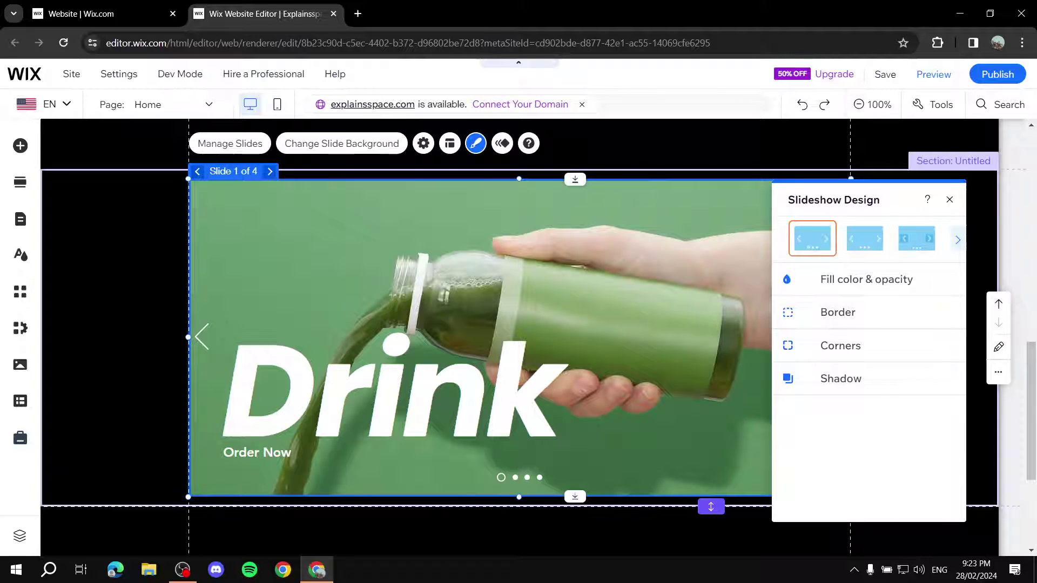
click(957, 239)
click(921, 238)
click(866, 279)
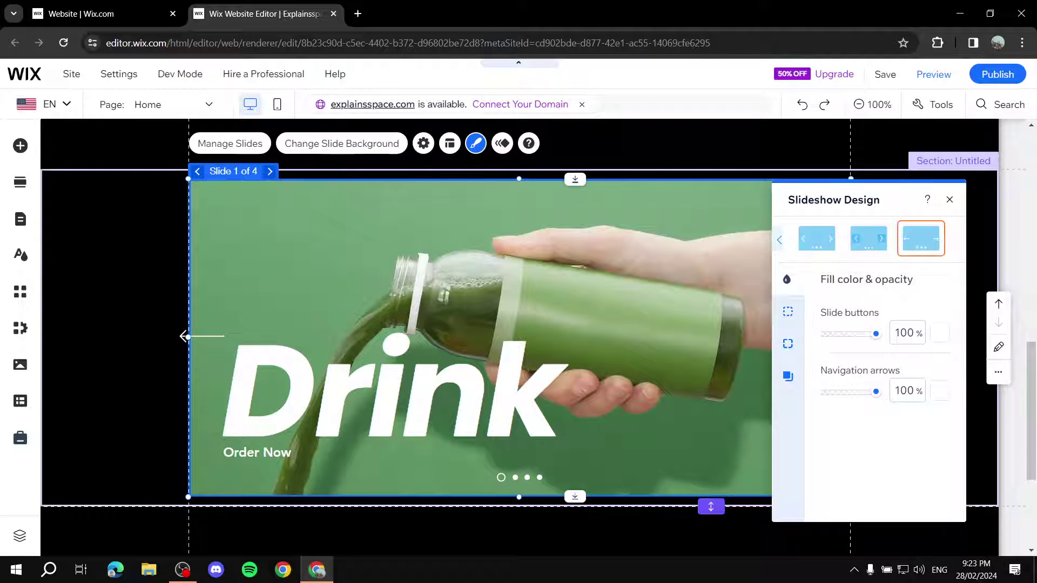
click(868, 238)
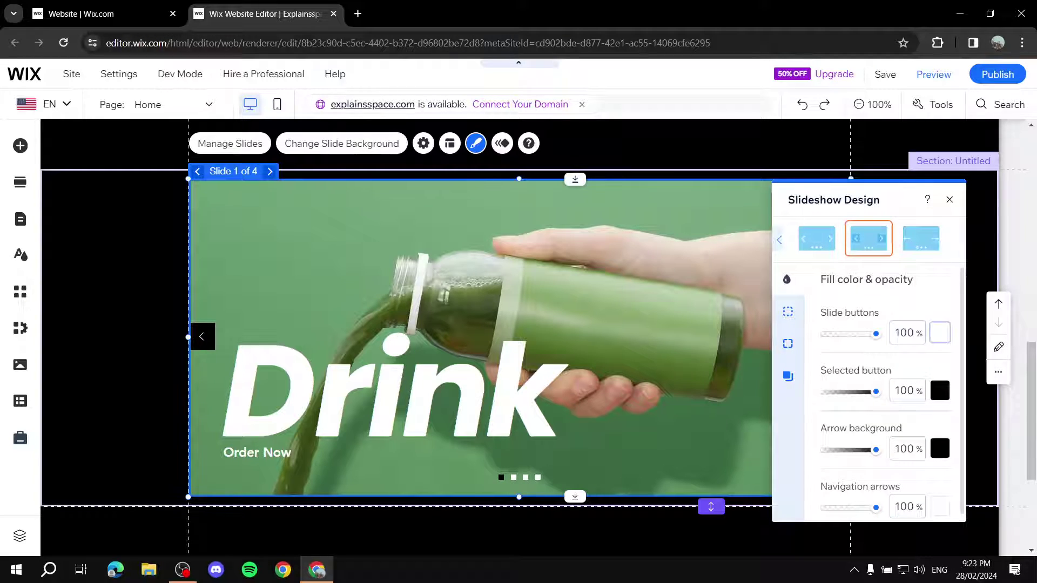
Set the slide buttons' fill color to lime green #BADA55
click(940, 333)
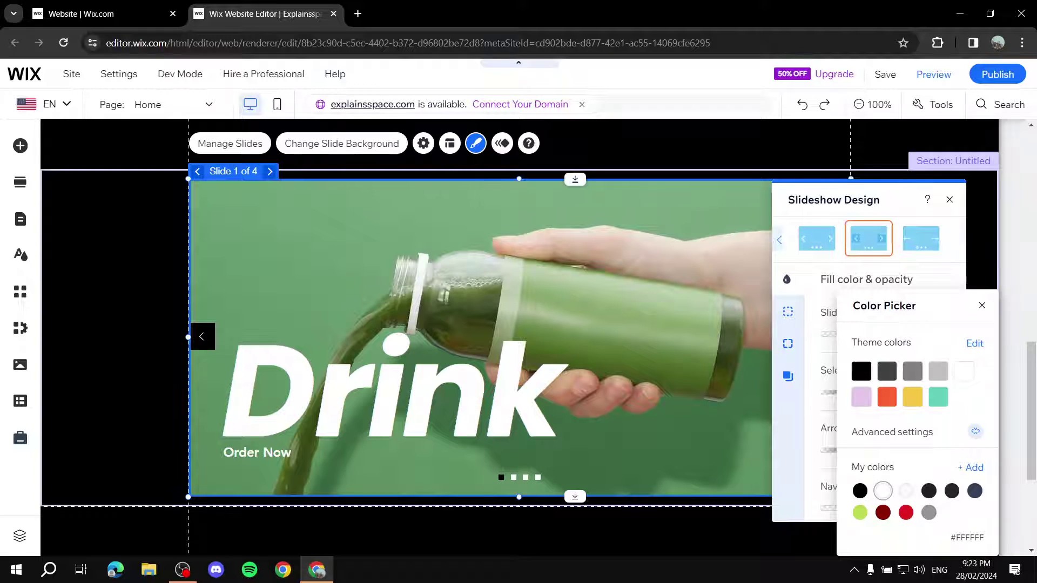
click(859, 512)
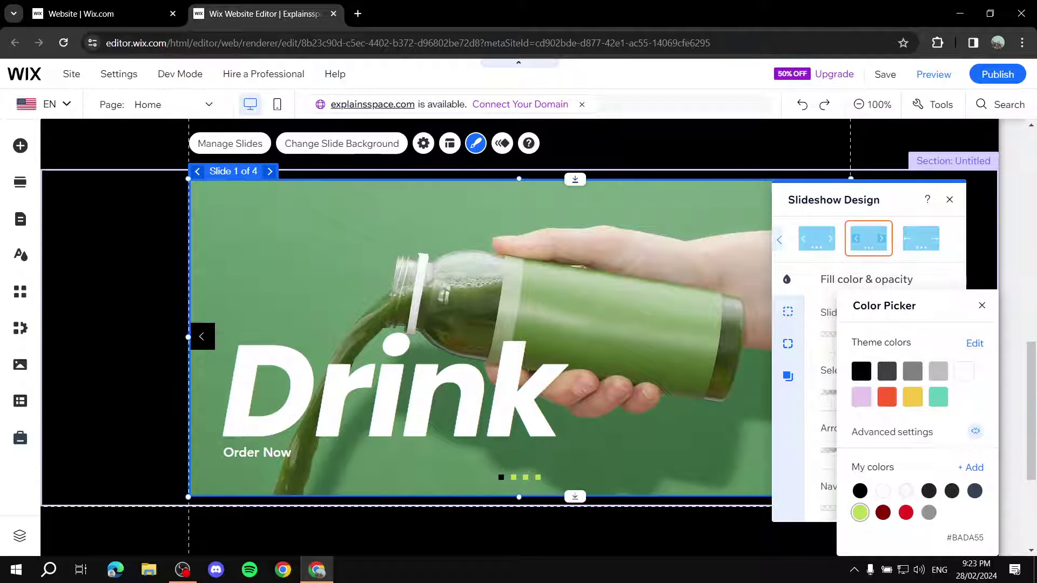
click(981, 306)
Set the arrow background color to lime green #BADA55 and the navigation arrows to black
scroll(884, 395, down, 1)
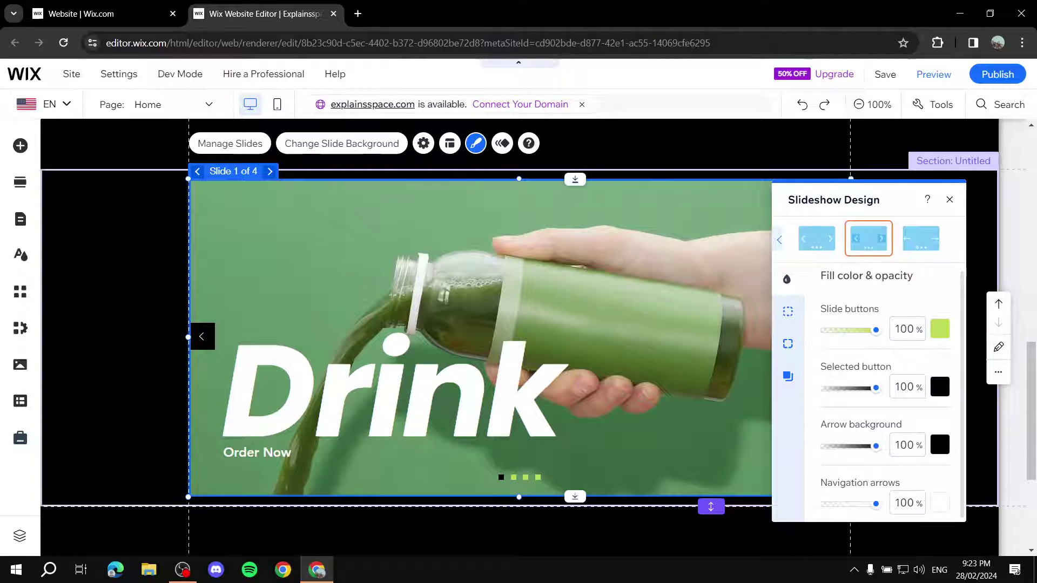
click(940, 444)
click(860, 513)
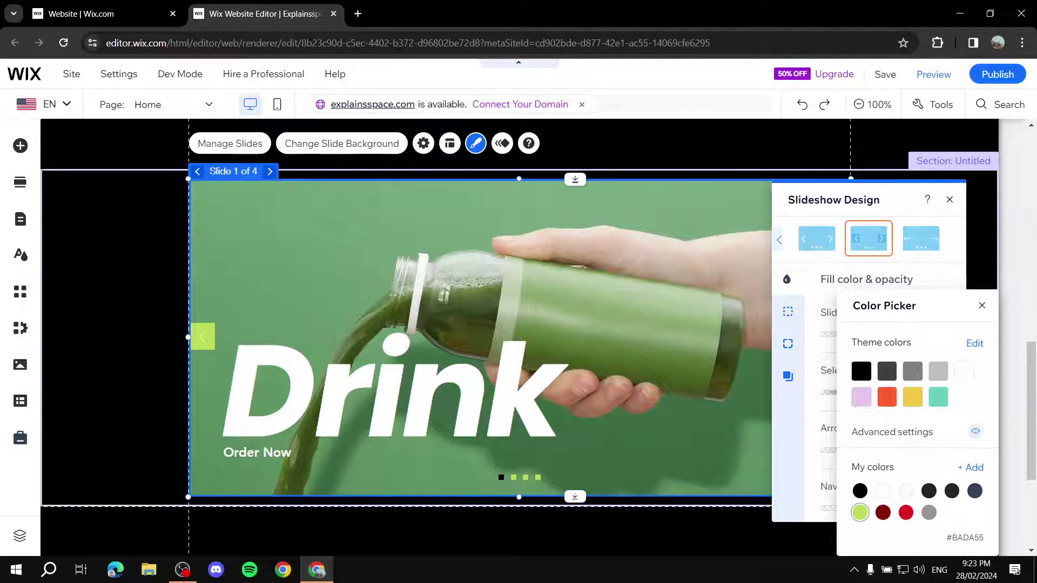
click(982, 306)
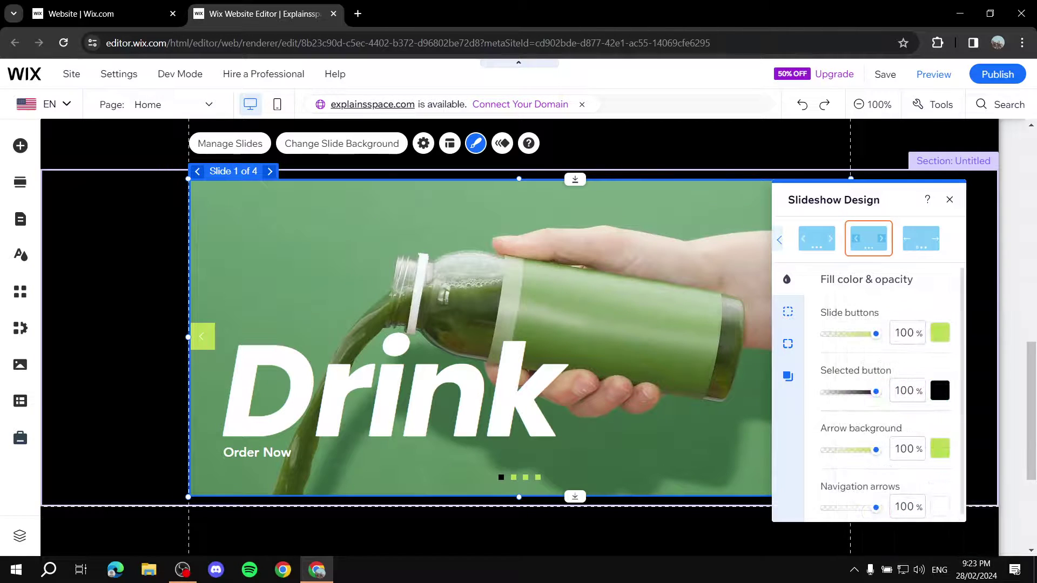
click(940, 502)
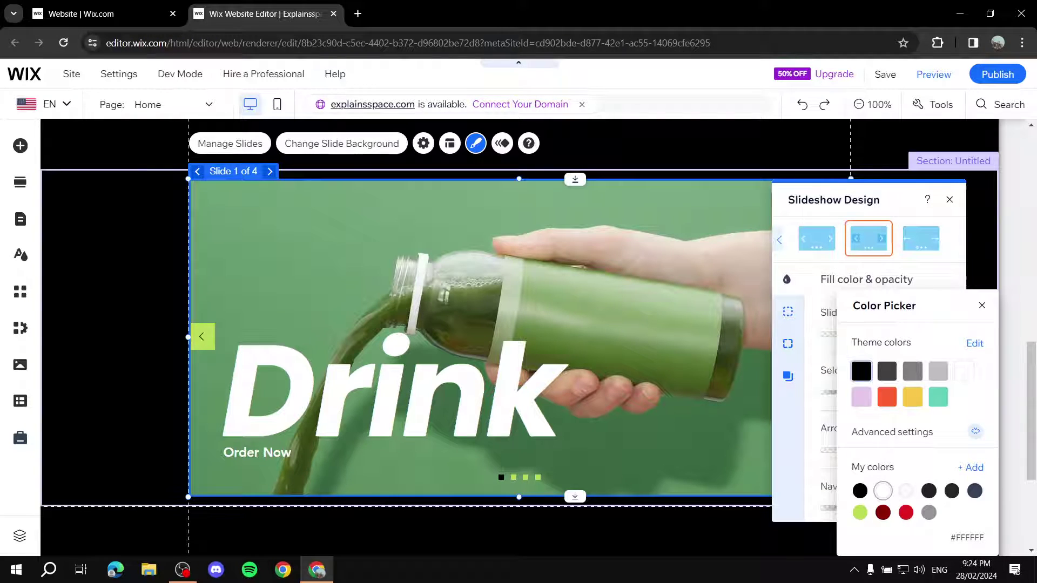
click(861, 371)
click(982, 305)
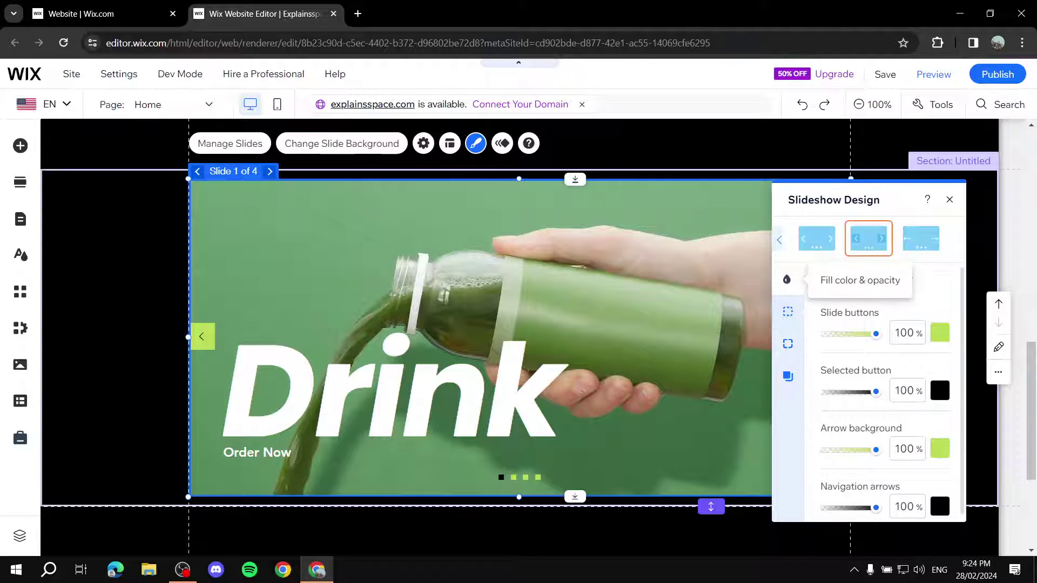
Give the slideshow a black border 6 px wide
click(788, 312)
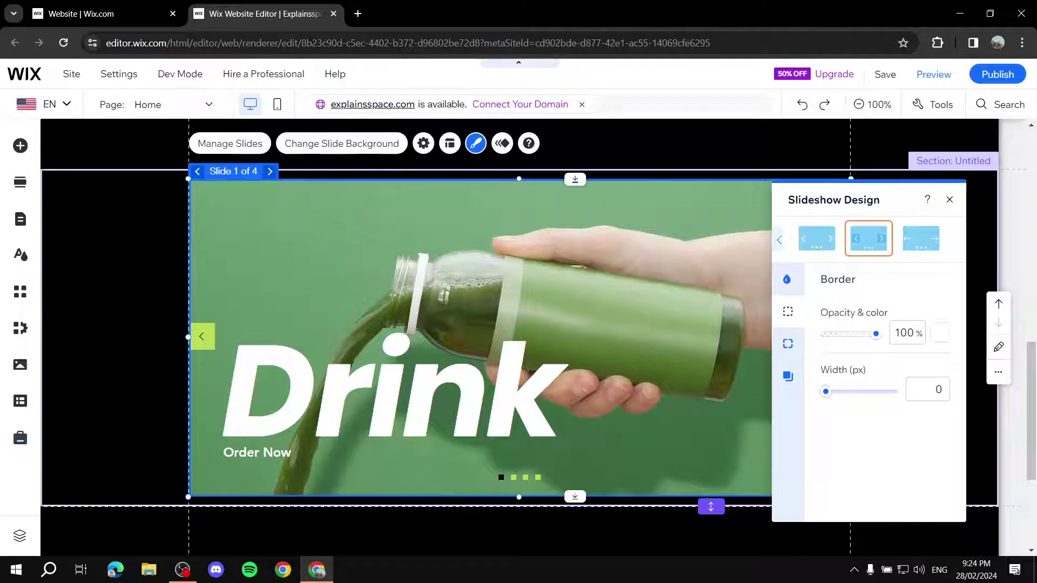
drag(826, 391, 852, 391)
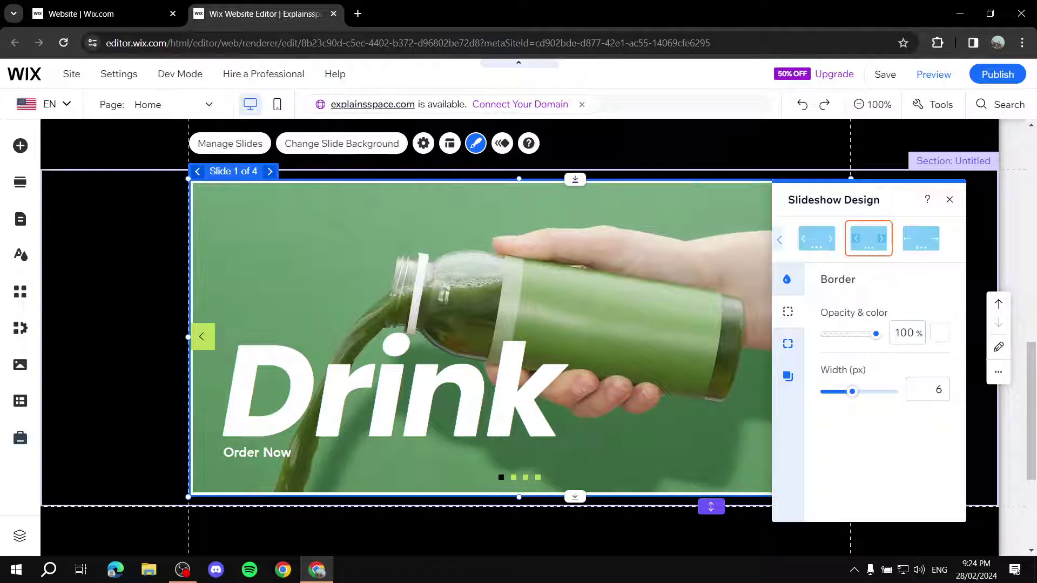
click(941, 333)
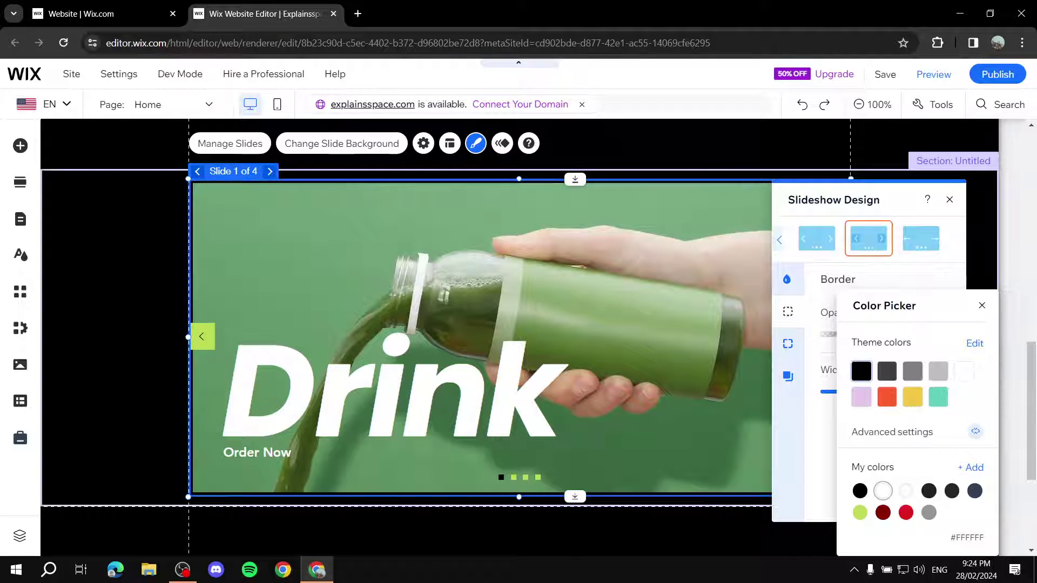
click(982, 306)
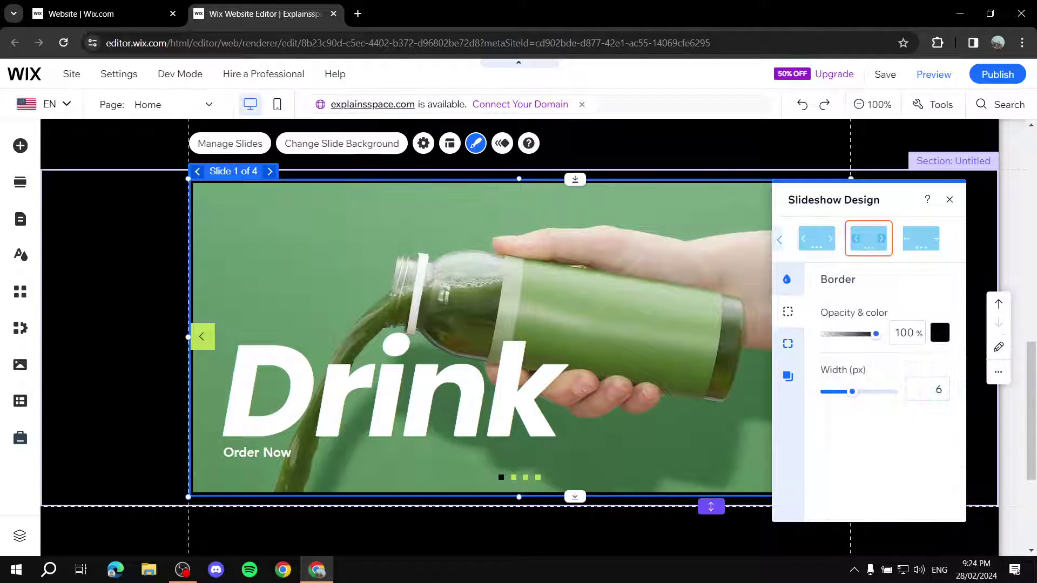
Round all slideshow corners to a 20 px radius, apply a shadow, and close the design settings
click(788, 344)
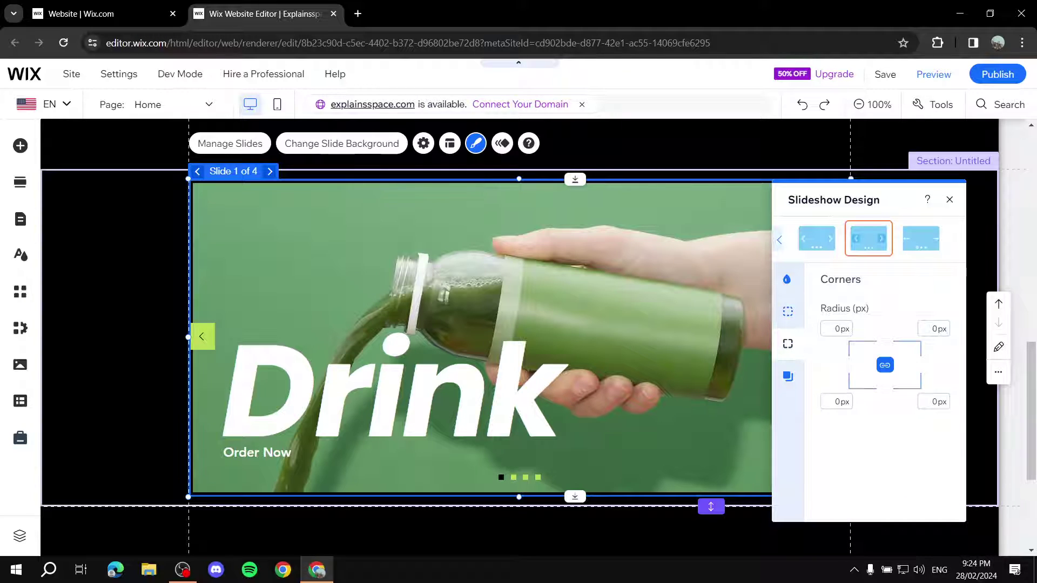
click(836, 329)
text(20)
key(Return)
click(788, 377)
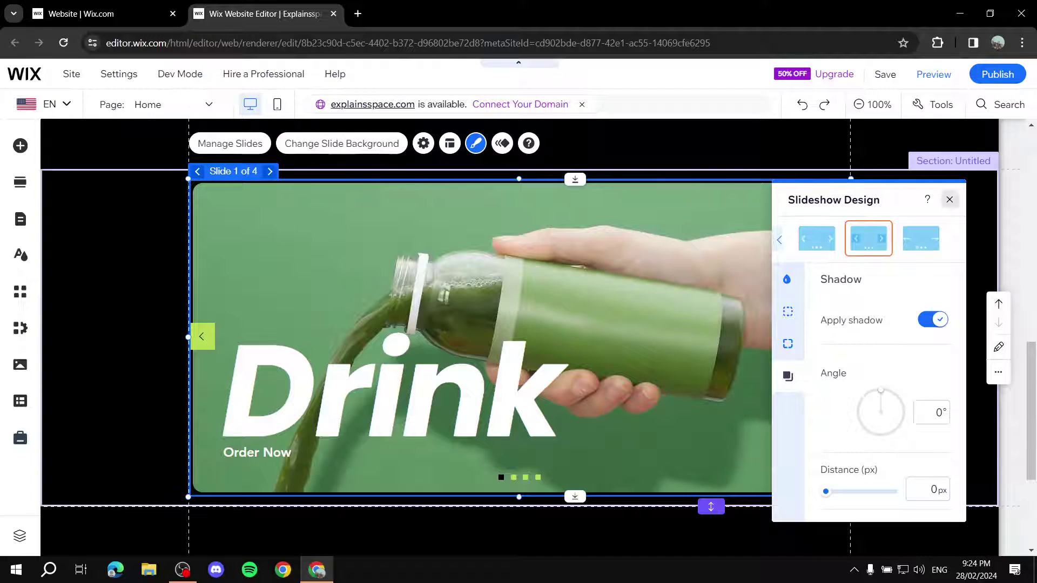
click(950, 200)
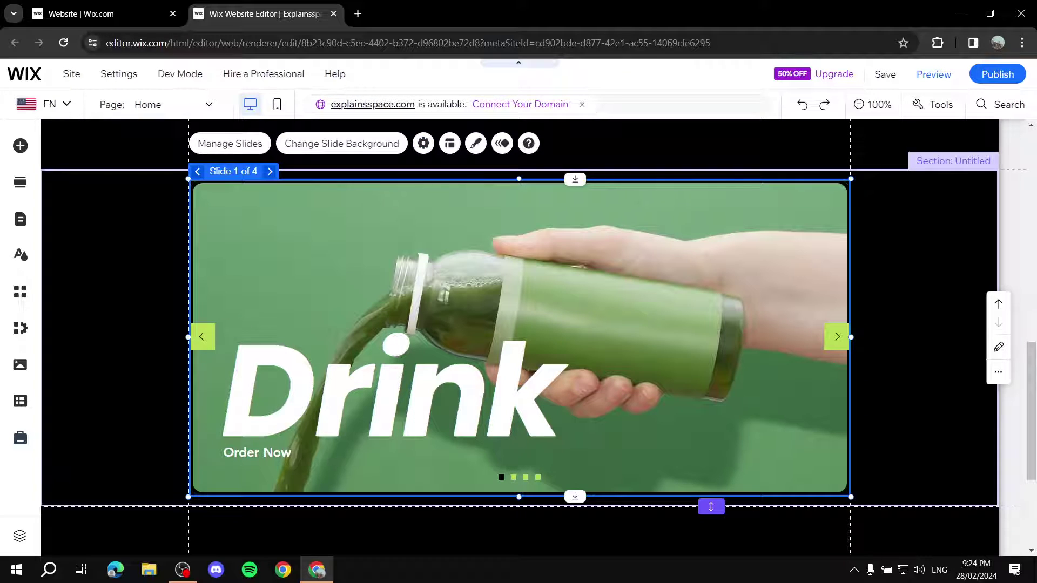
Extend the slideshow's bottom edge slightly downward and switch to slide 3
drag(575, 497, 574, 504)
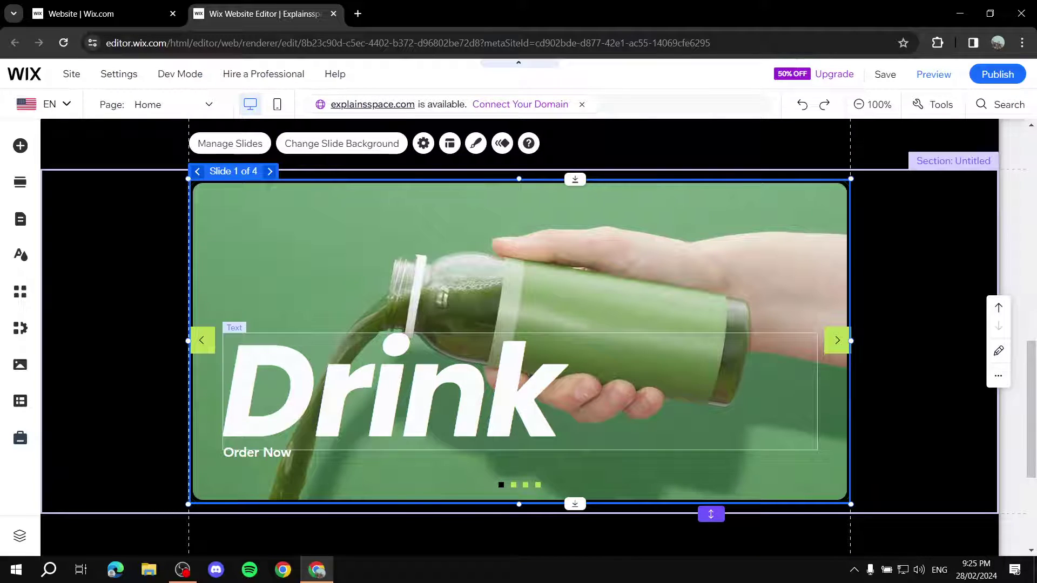
click(270, 171)
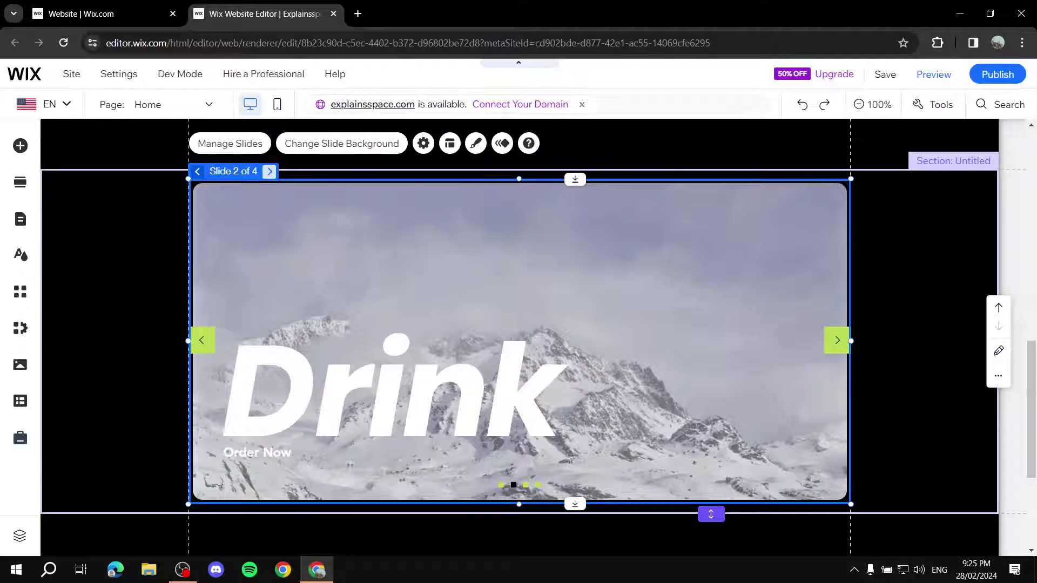
click(270, 172)
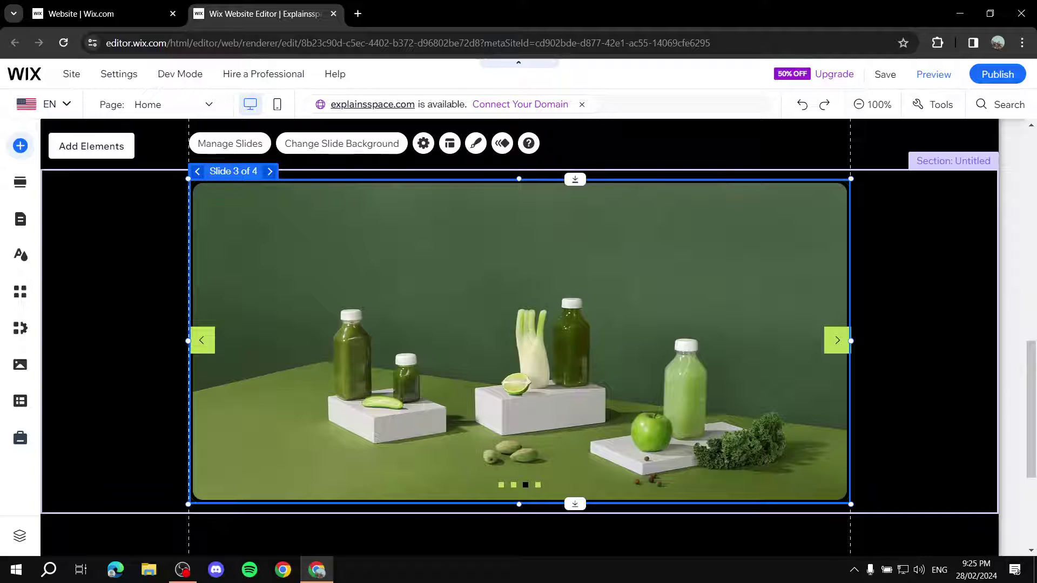
Add a themed Heading 3 text to slide 3 and place it in the slide's upper-left area
click(20, 146)
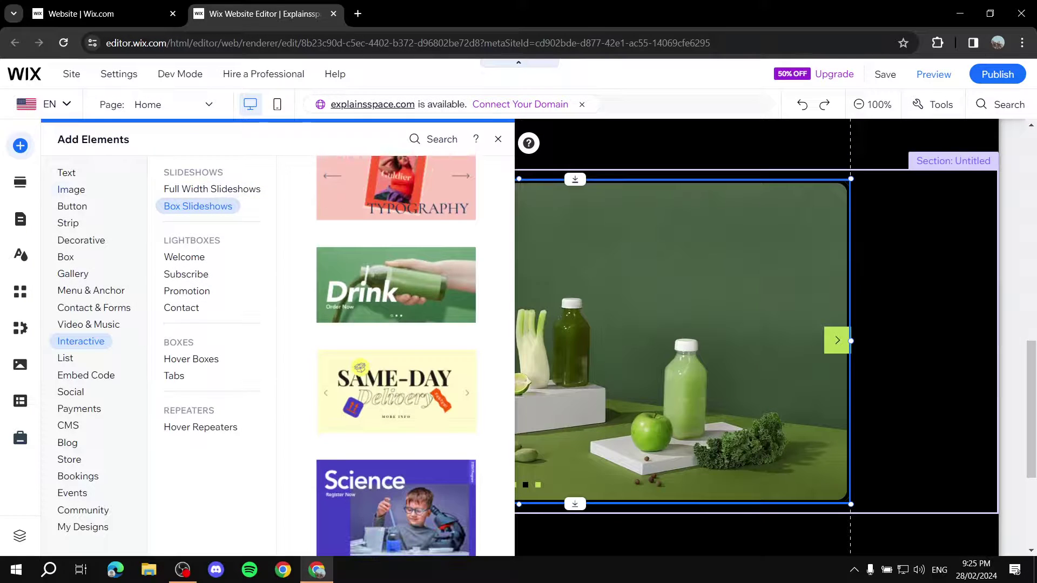
click(67, 172)
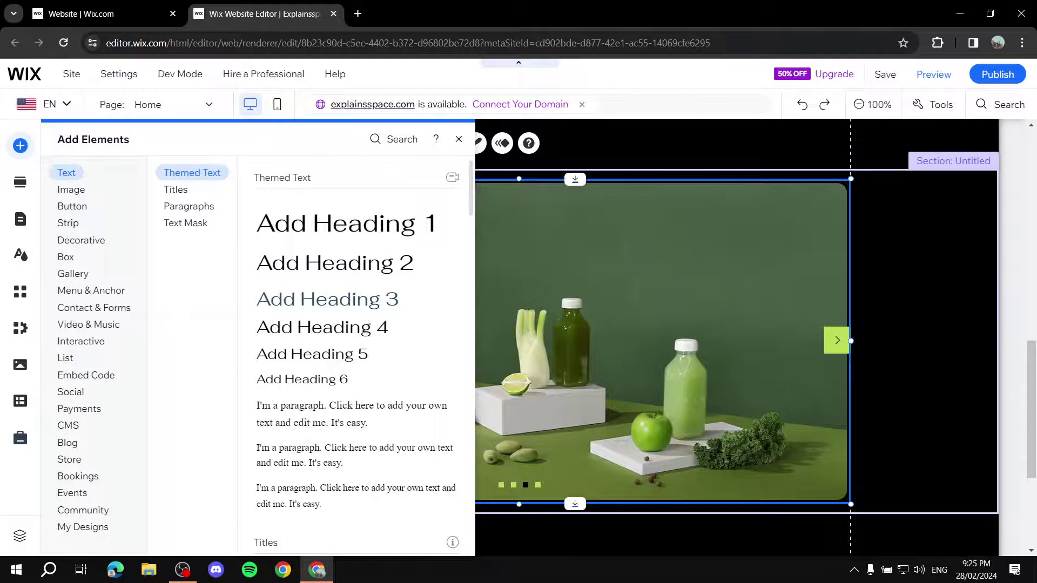
click(324, 300)
drag(527, 345, 371, 272)
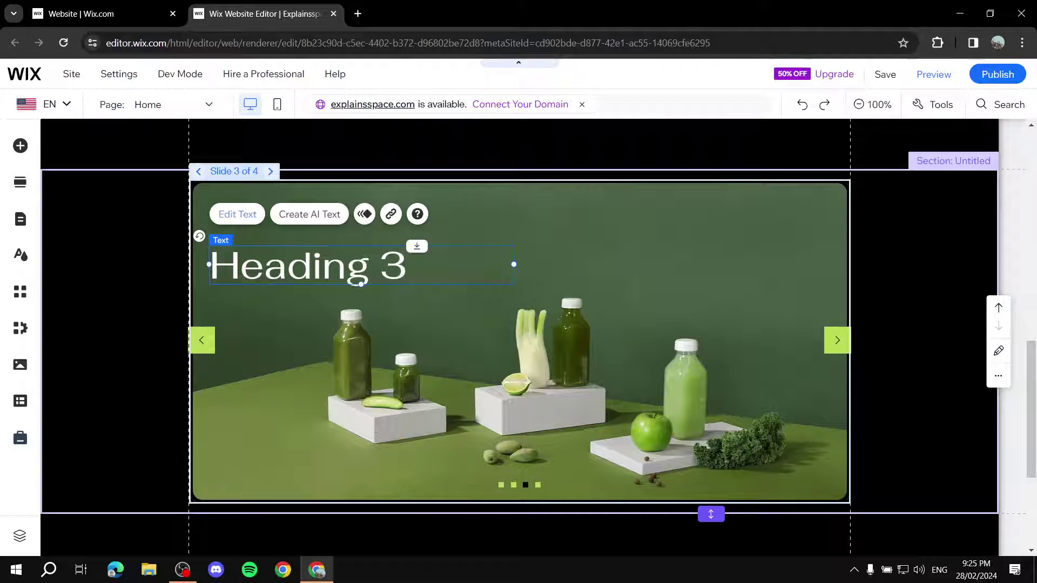
Format the slide 3 heading in the Bitter font at 71 px, bold
double_click(371, 270)
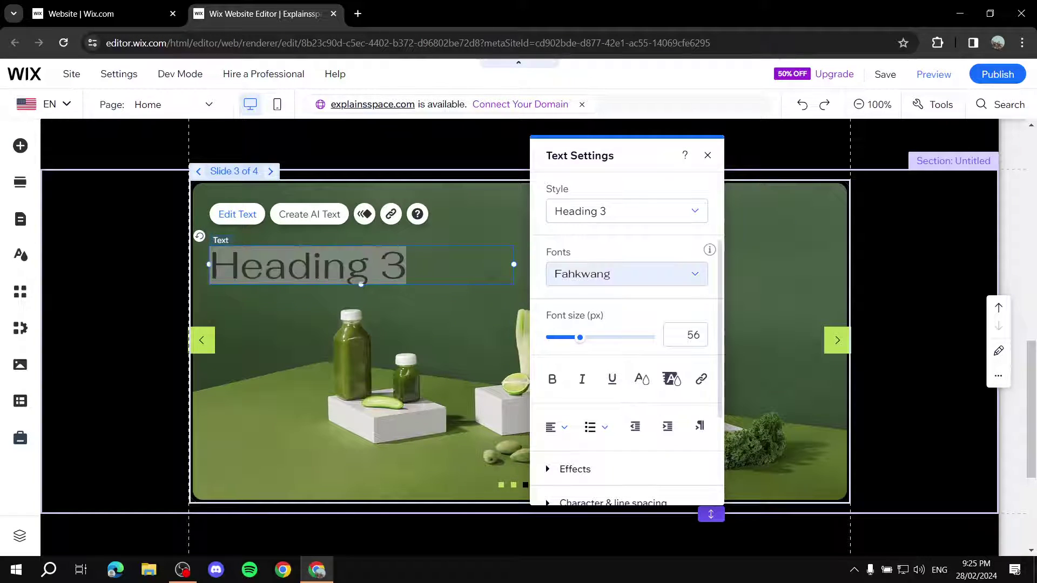
click(627, 274)
scroll(648, 351, up, 10)
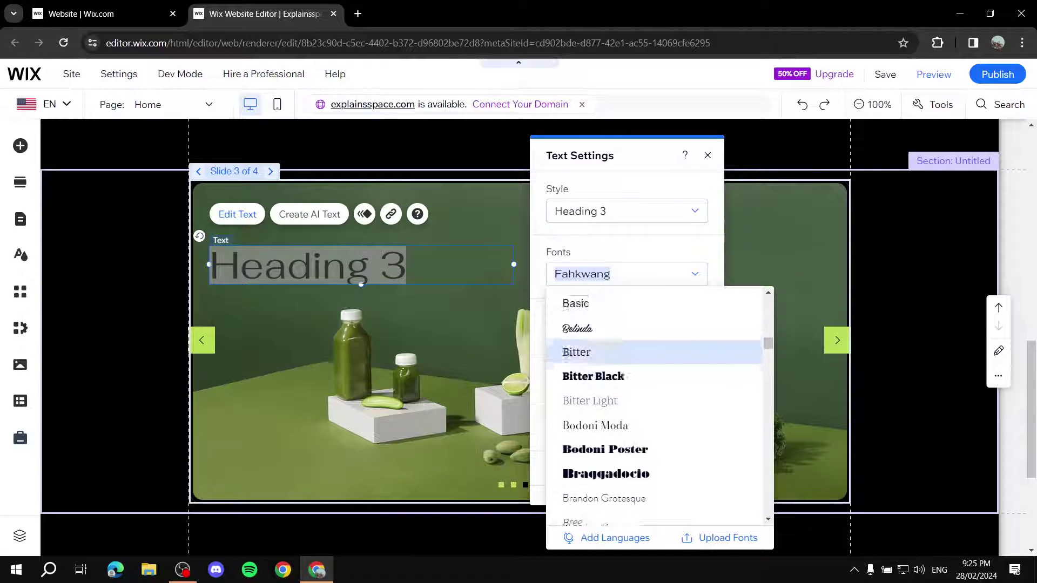
scroll(594, 352, up, 1)
click(594, 382)
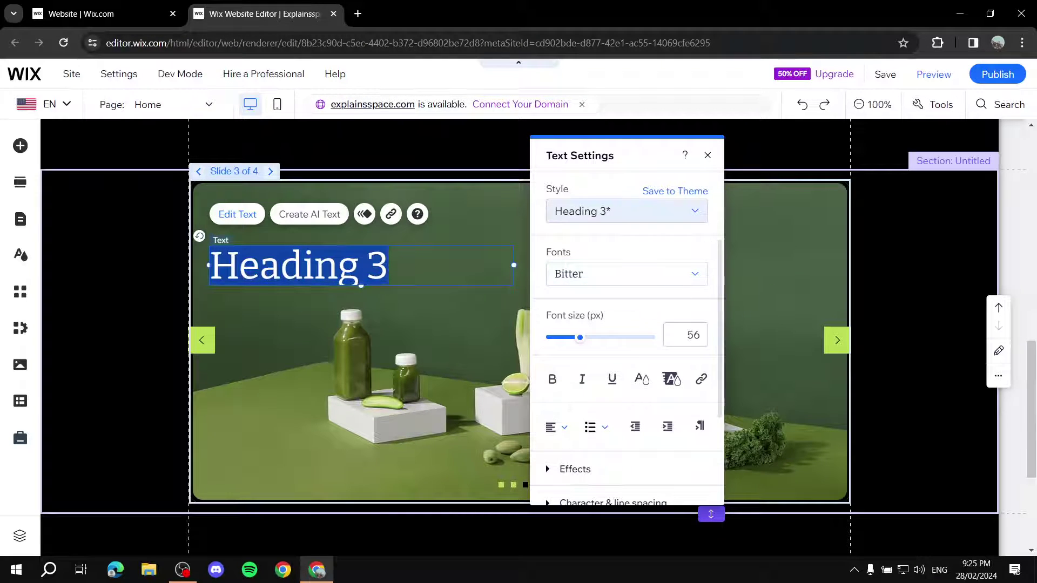
drag(580, 337, 589, 337)
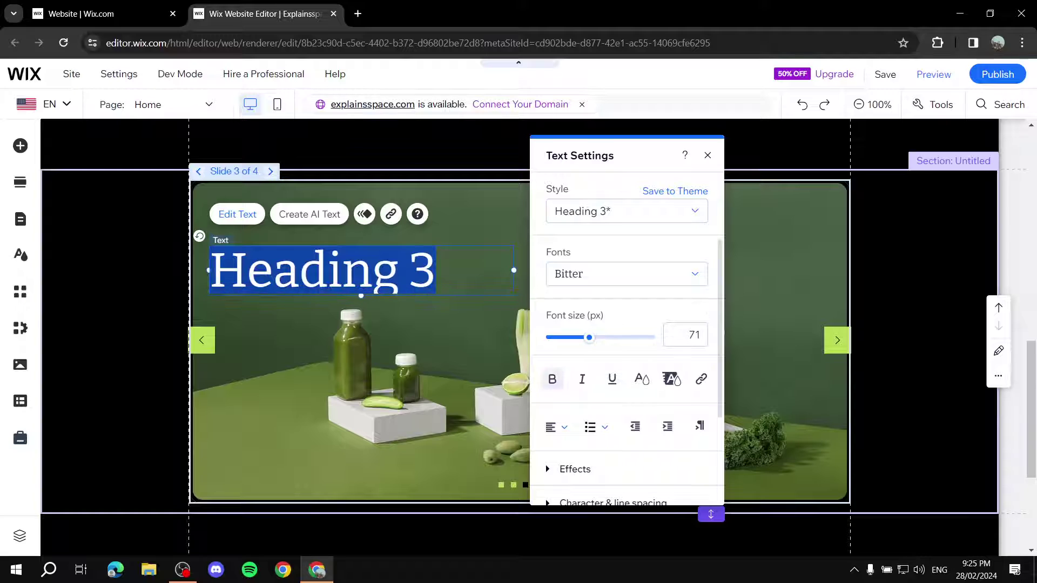
click(552, 379)
click(708, 155)
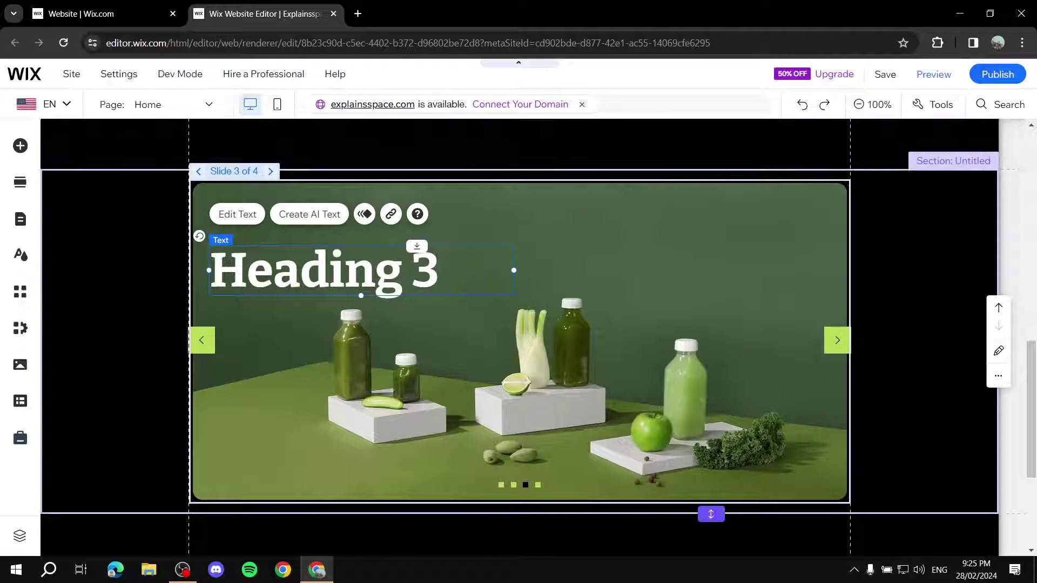
Replace the slide 3 heading text with "Shop Now"
double_click(234, 274)
key(BackSpace)
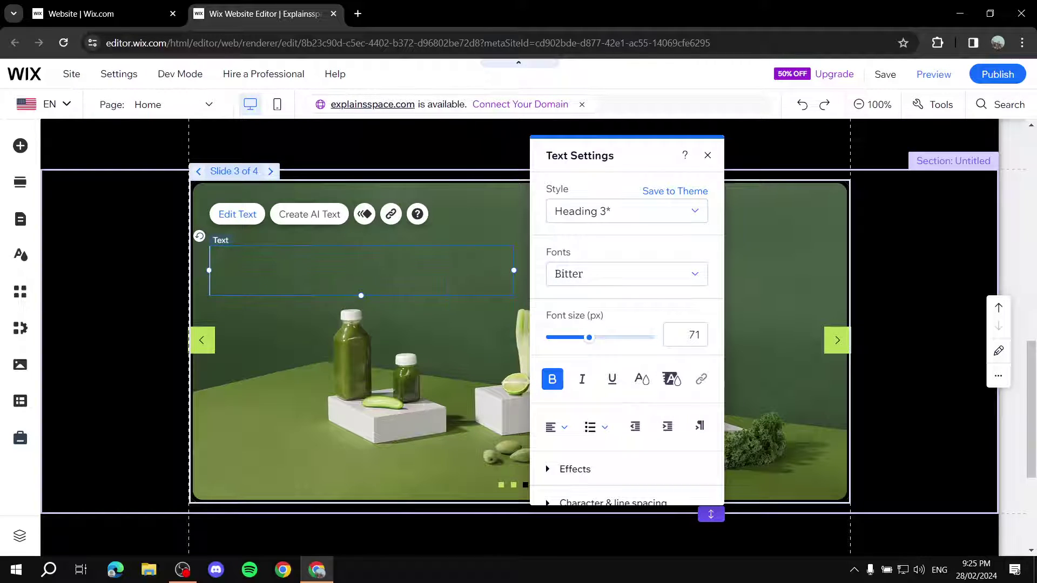
text(Shop Now)
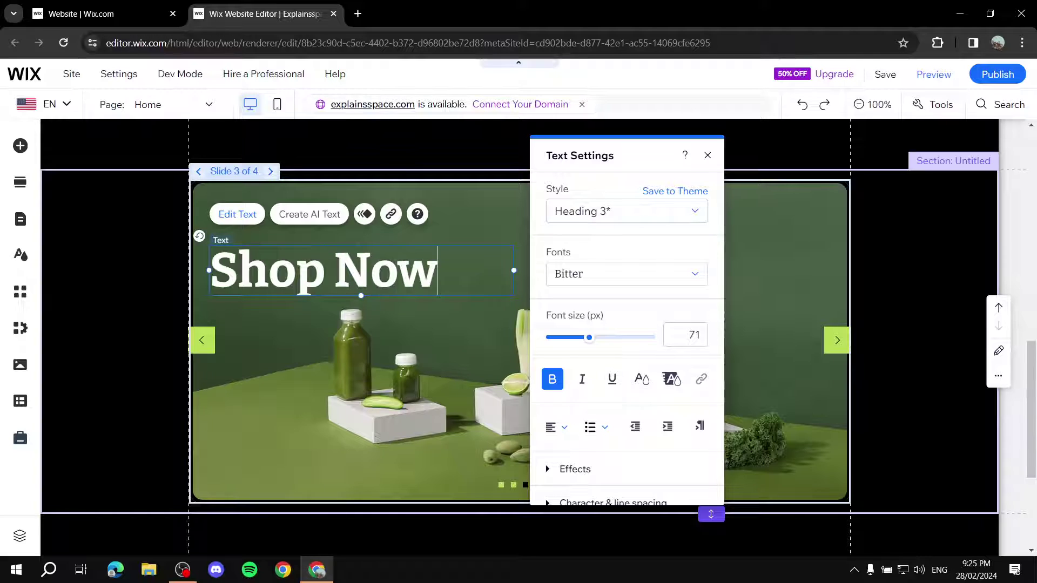
click(470, 335)
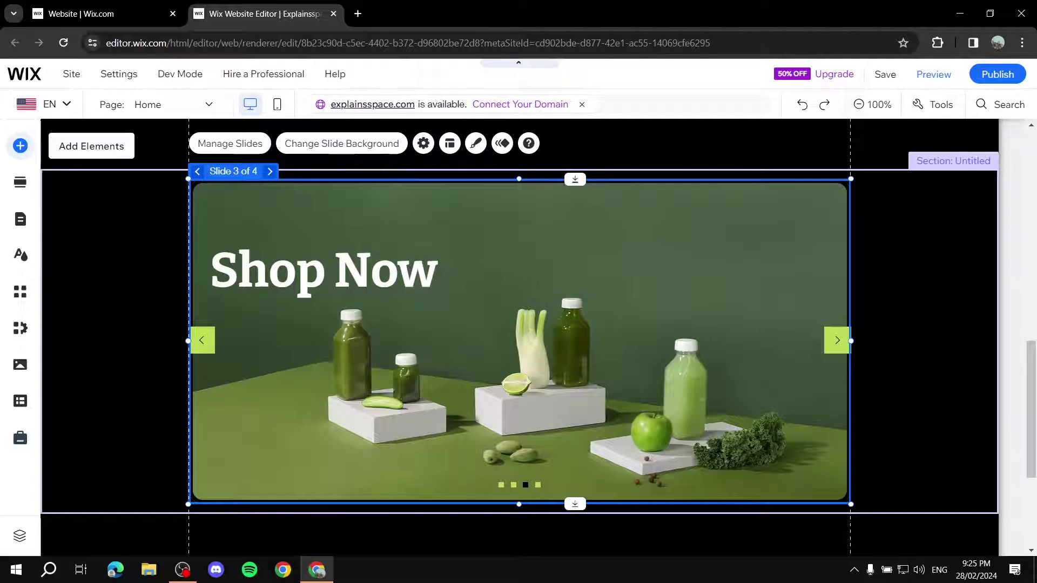
Add the green rounded SHOP button with an arrow icon to slide 3, below the heading
click(20, 145)
mouse_move(72, 206)
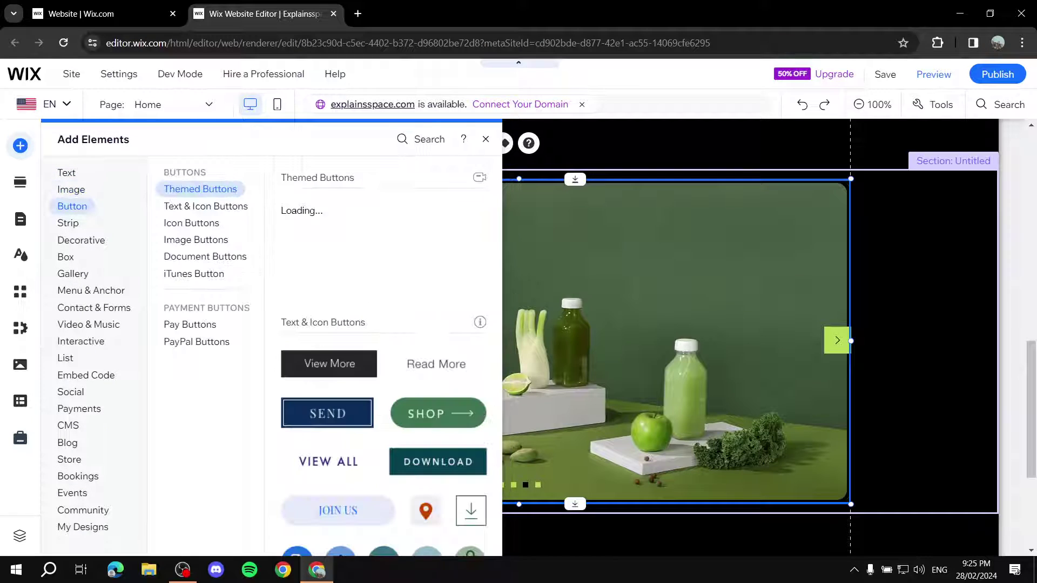
drag(329, 364, 292, 399)
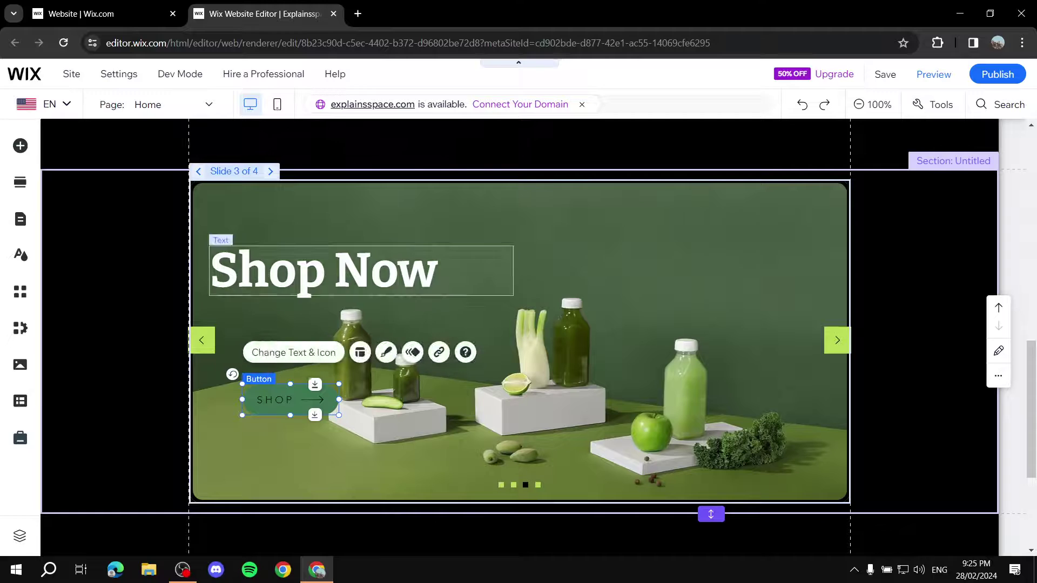
Change the "Shop Now" heading's text color to the custom lime green
click(322, 270)
click(236, 214)
scroll(707, 417, down, 1)
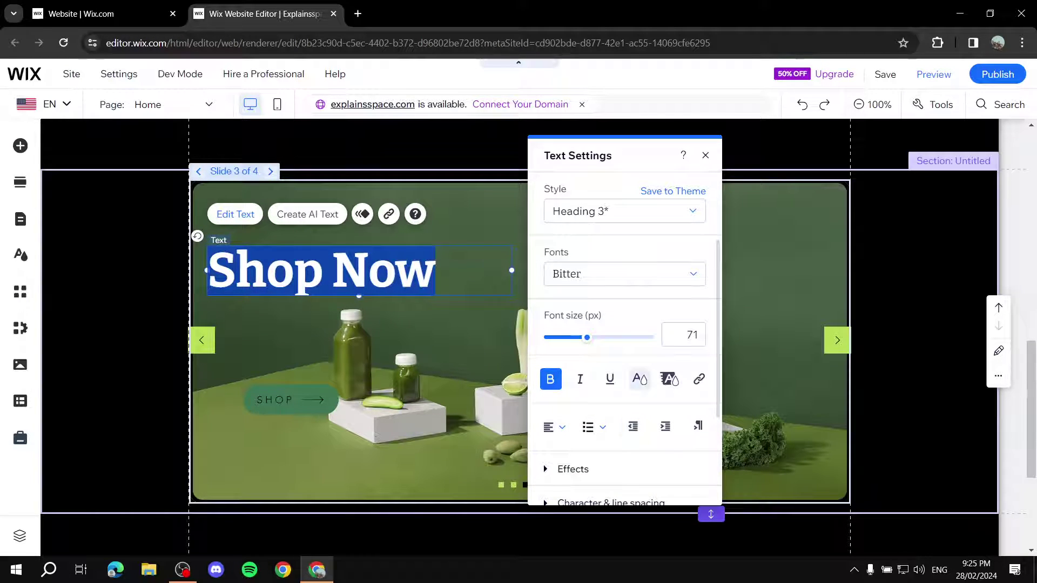
click(640, 379)
click(543, 407)
click(665, 200)
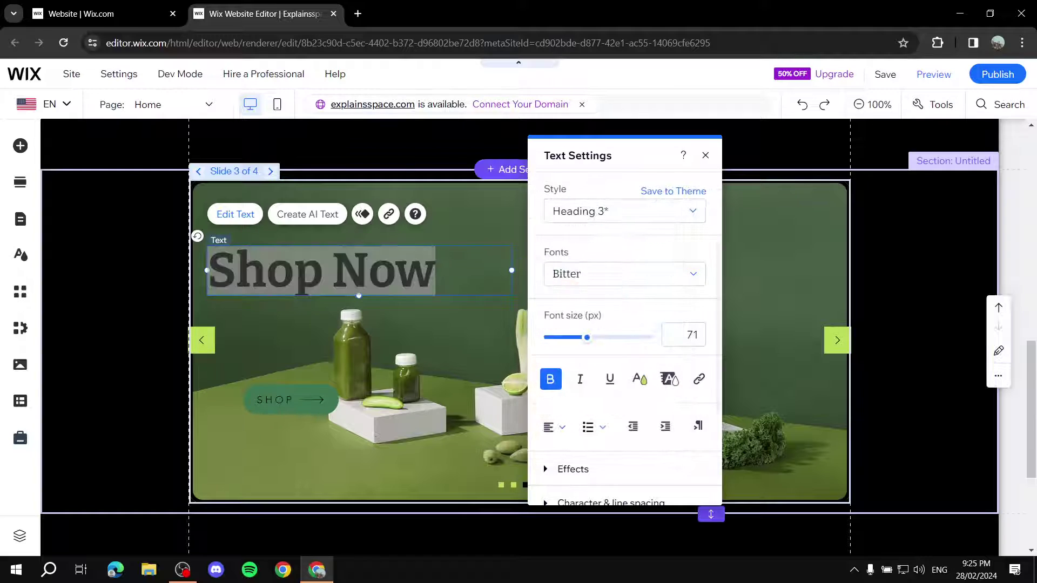
click(772, 260)
Enlarge the SHOP button slightly and set its background fill to the custom lime green #BADA55
click(292, 400)
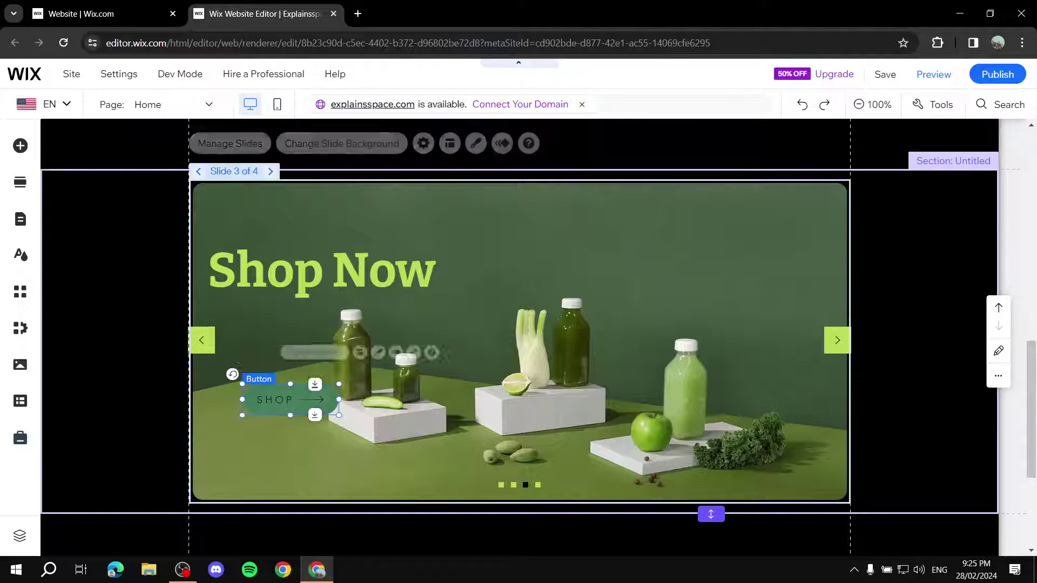
mouse_move(292, 400)
mouse_down()
mouse_move(278, 376)
mouse_move(280, 404)
mouse_up()
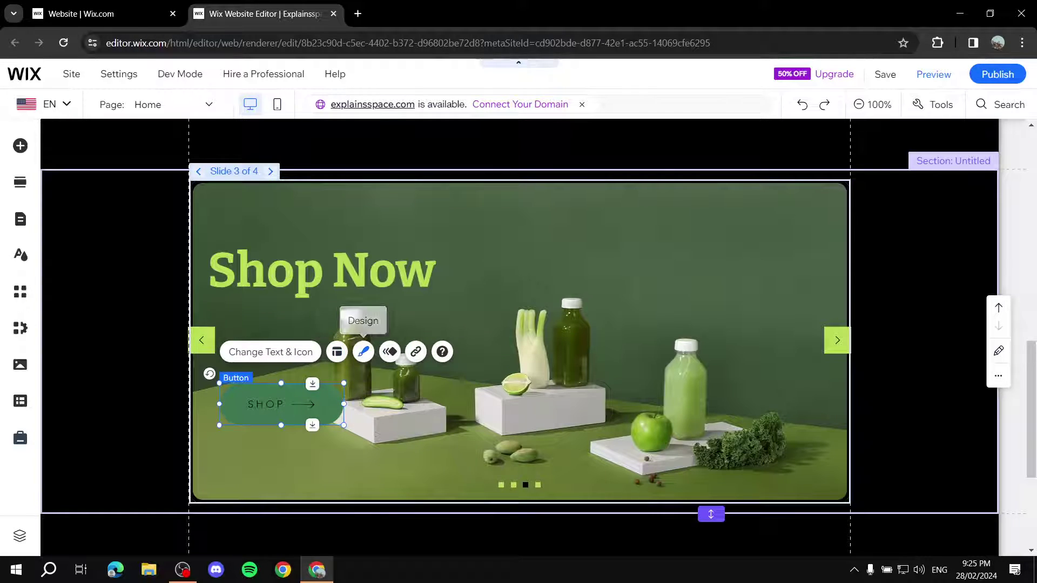
click(362, 352)
click(565, 484)
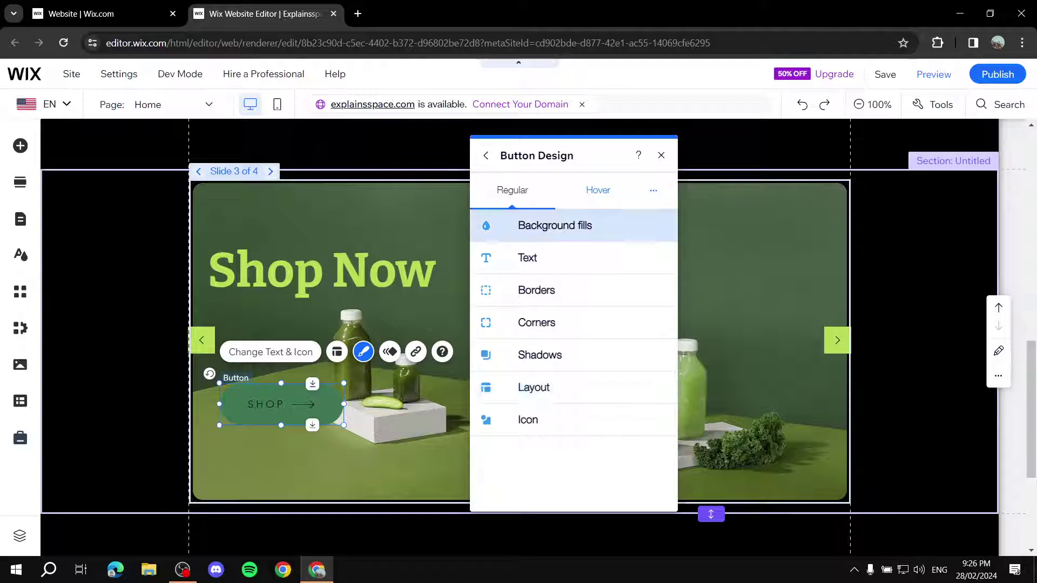
click(555, 225)
click(528, 301)
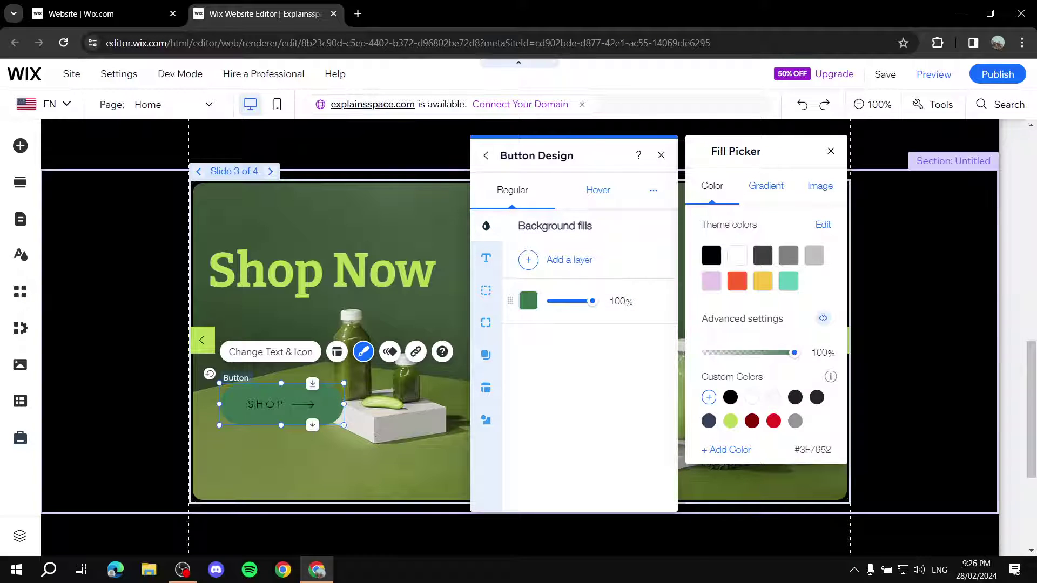
click(731, 421)
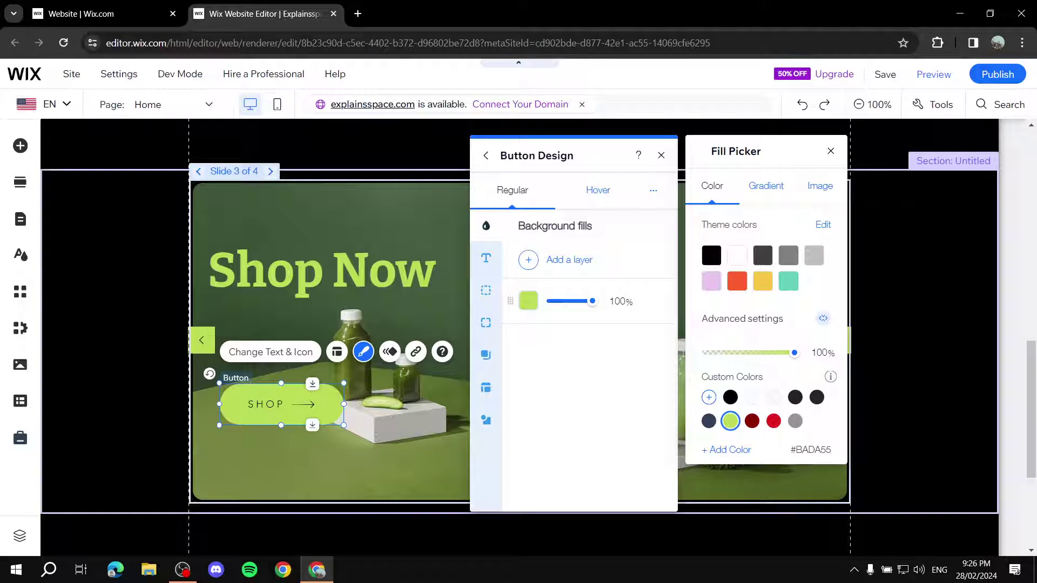
click(831, 152)
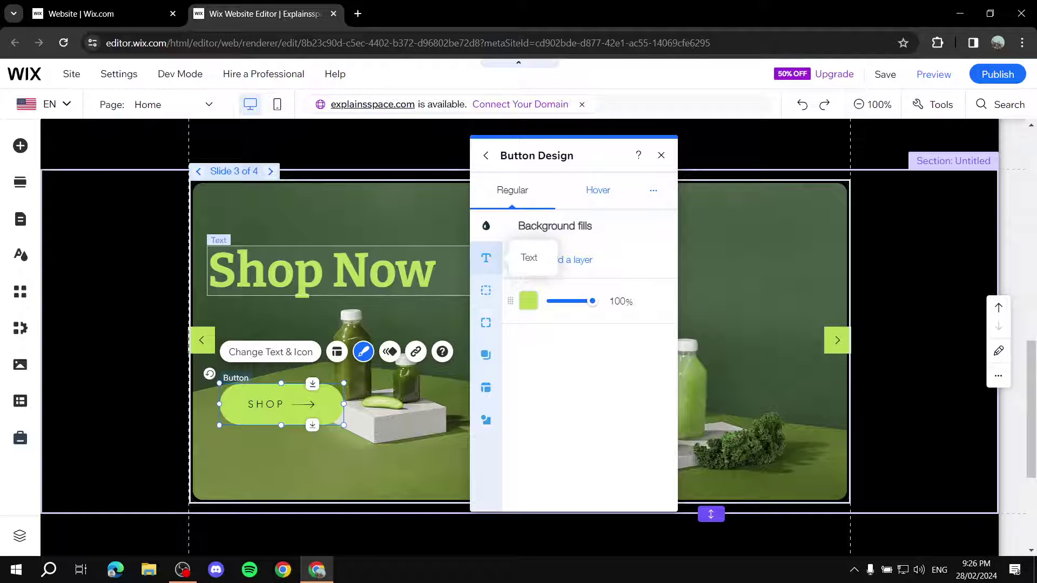
Set the SHOP button's text to 20 px bold and move the button slightly up, closer to the heading
click(486, 258)
drag(528, 410, 533, 410)
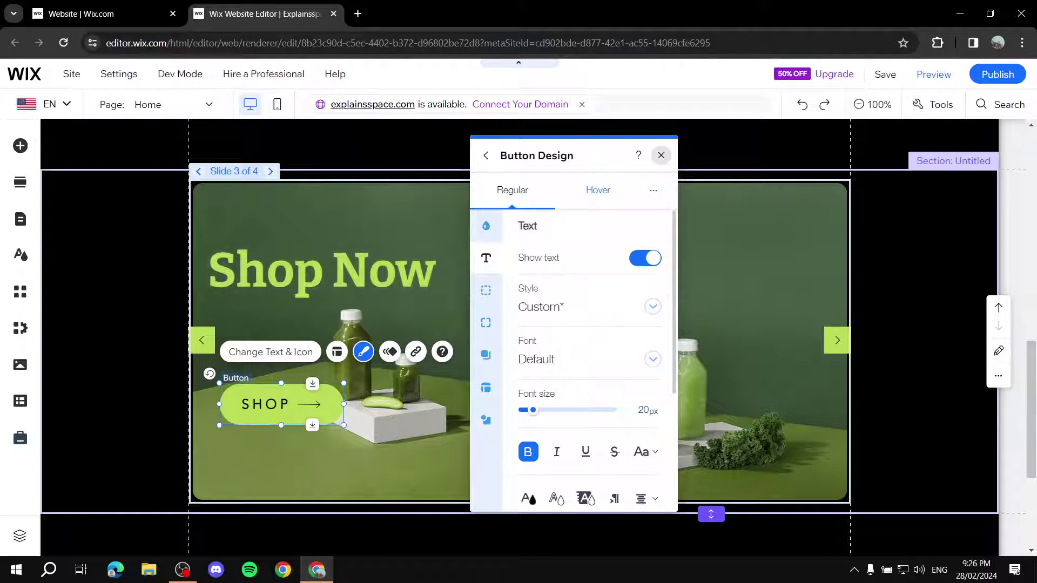
click(661, 155)
click(271, 278)
drag(281, 404, 257, 386)
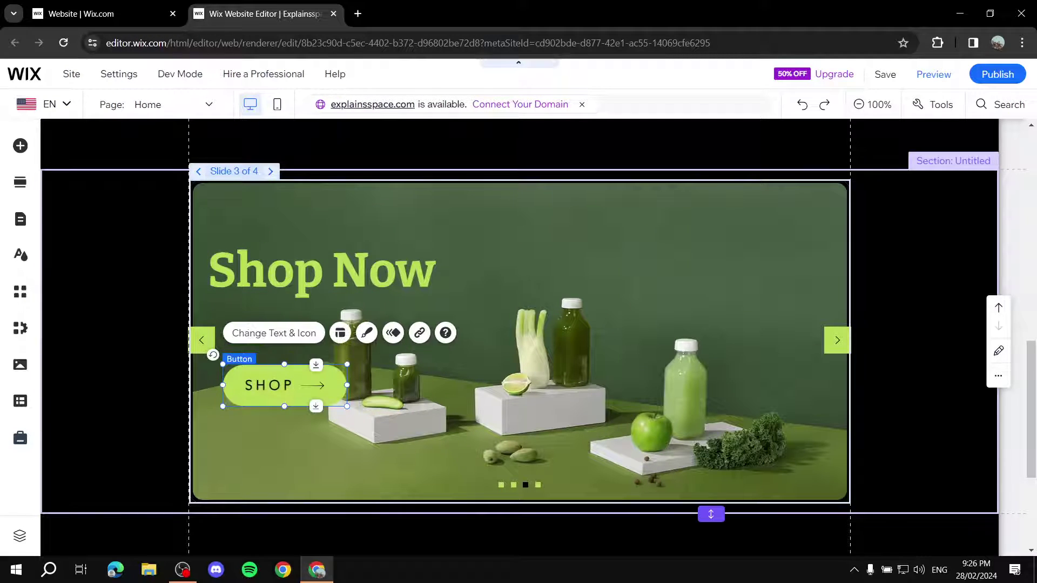
View slide 4 of the slideshow and return to slide 3
click(527, 186)
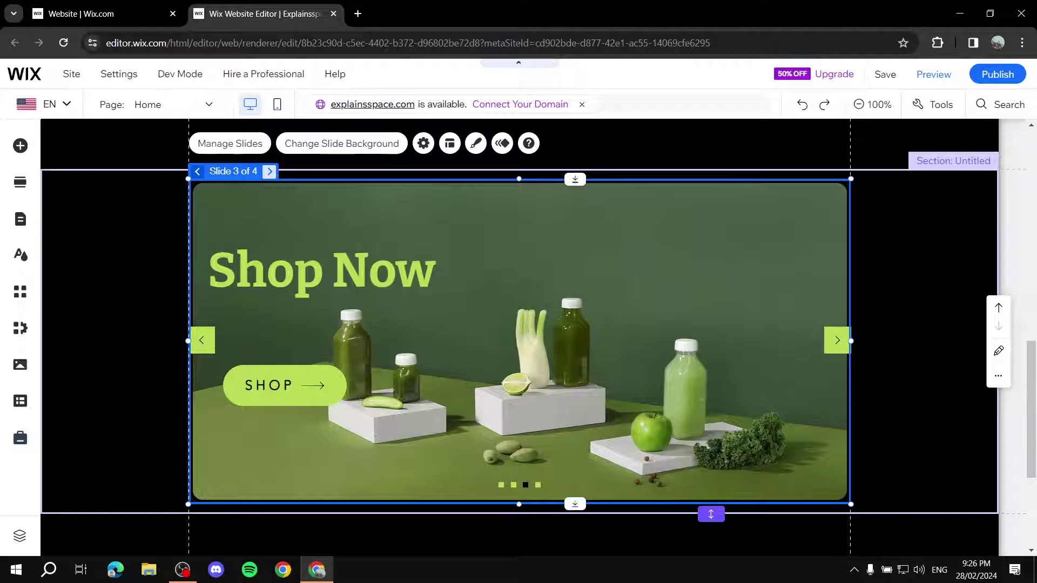
click(270, 171)
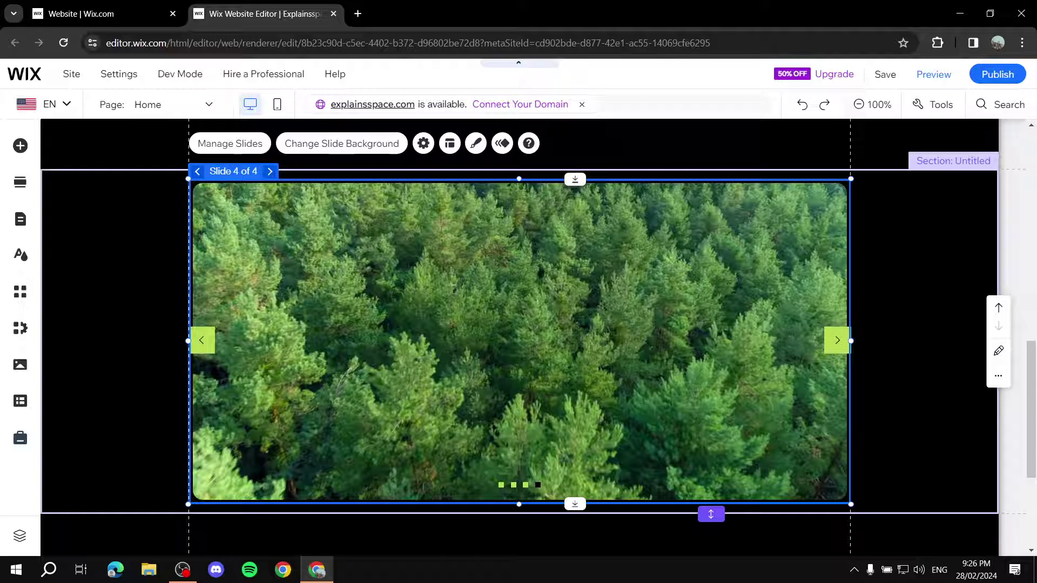
click(198, 171)
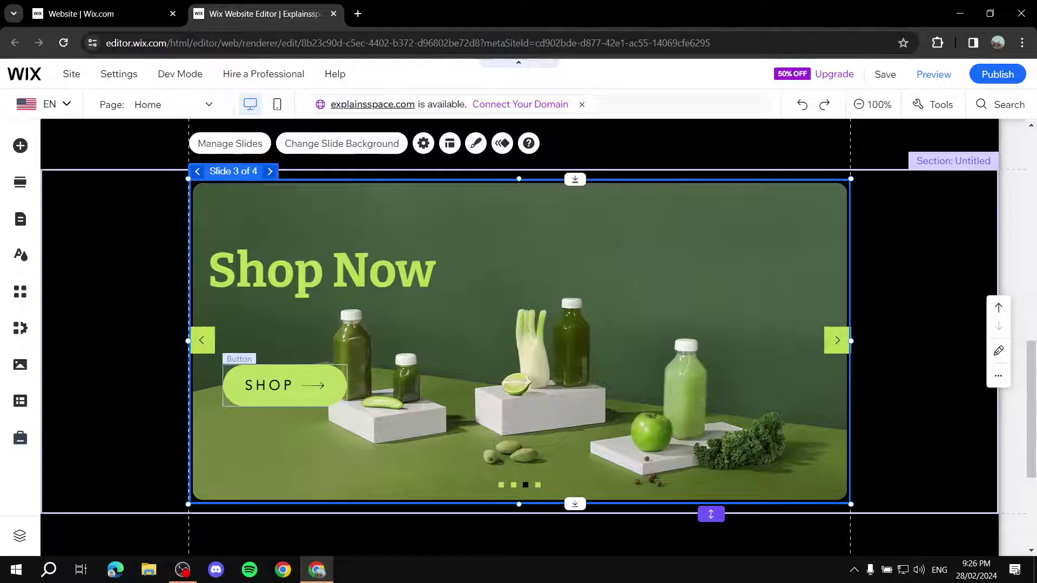
Link the SHOP button to the Product Page, opening in the current window
click(285, 385)
click(274, 333)
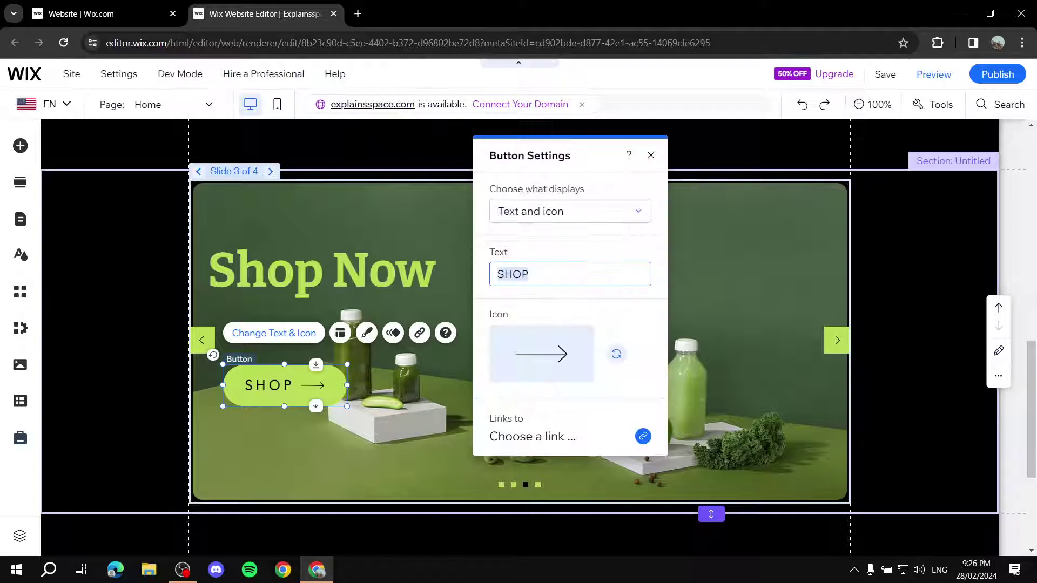
click(642, 436)
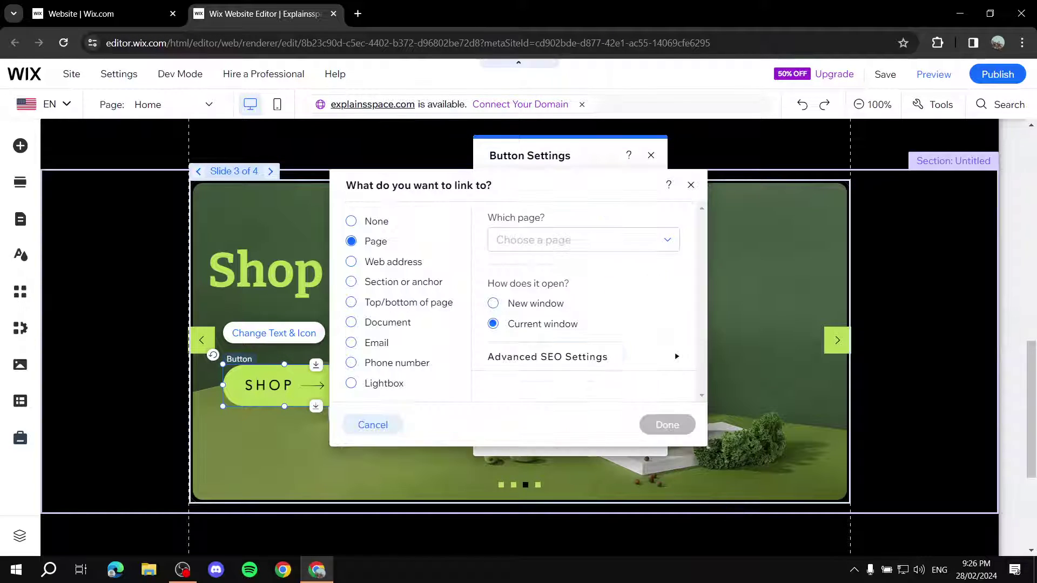
click(583, 240)
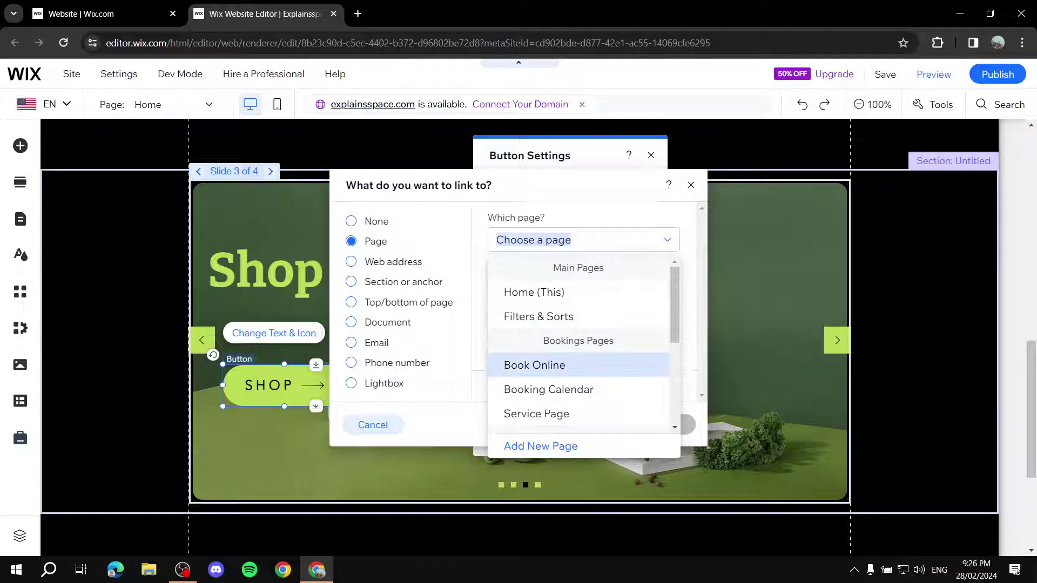
scroll(578, 367, down, 3)
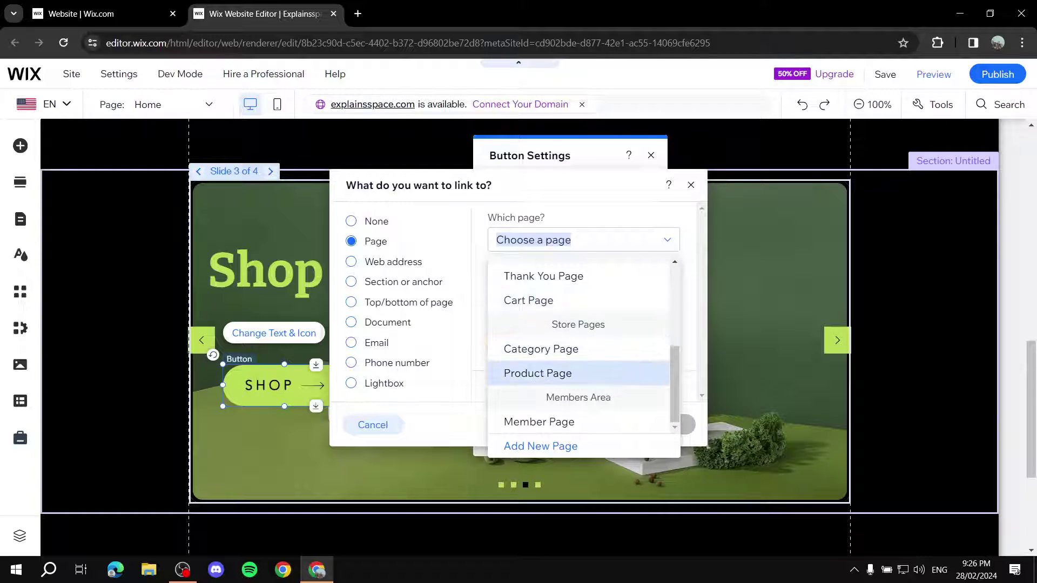
click(578, 373)
click(667, 425)
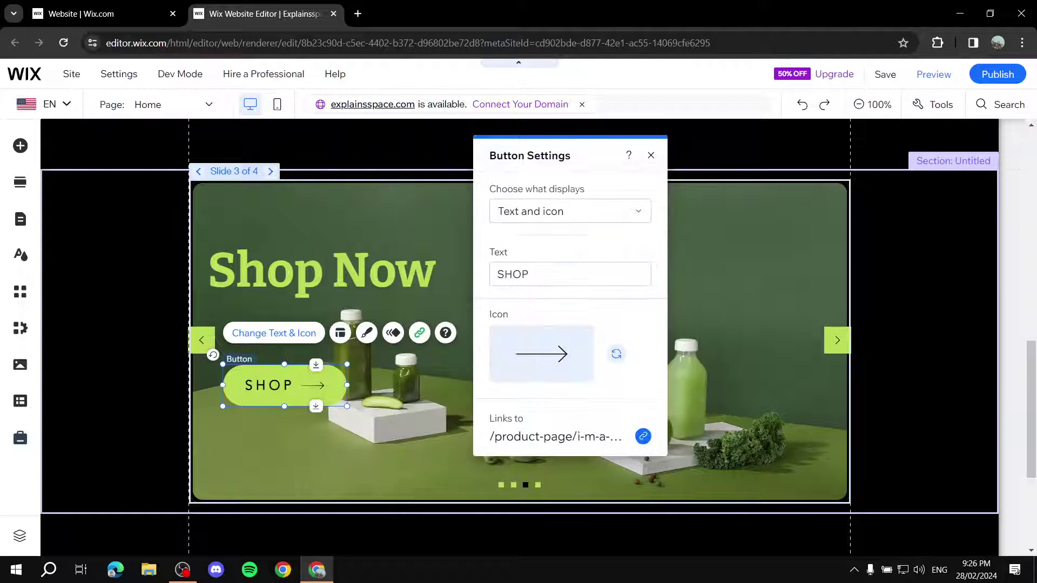
click(651, 155)
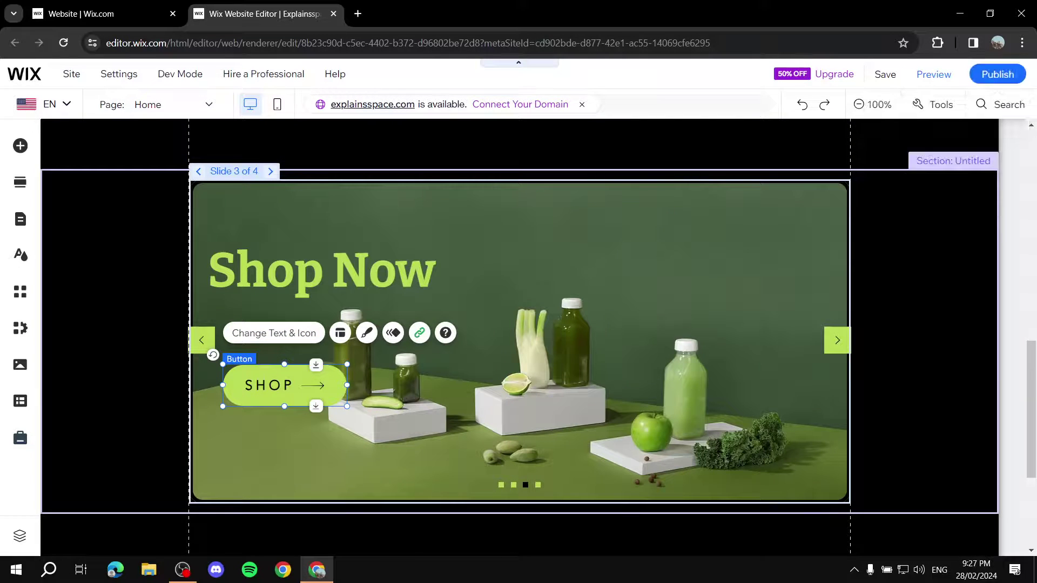
Preview the site and test the SHOP button's link on slide 3
click(933, 74)
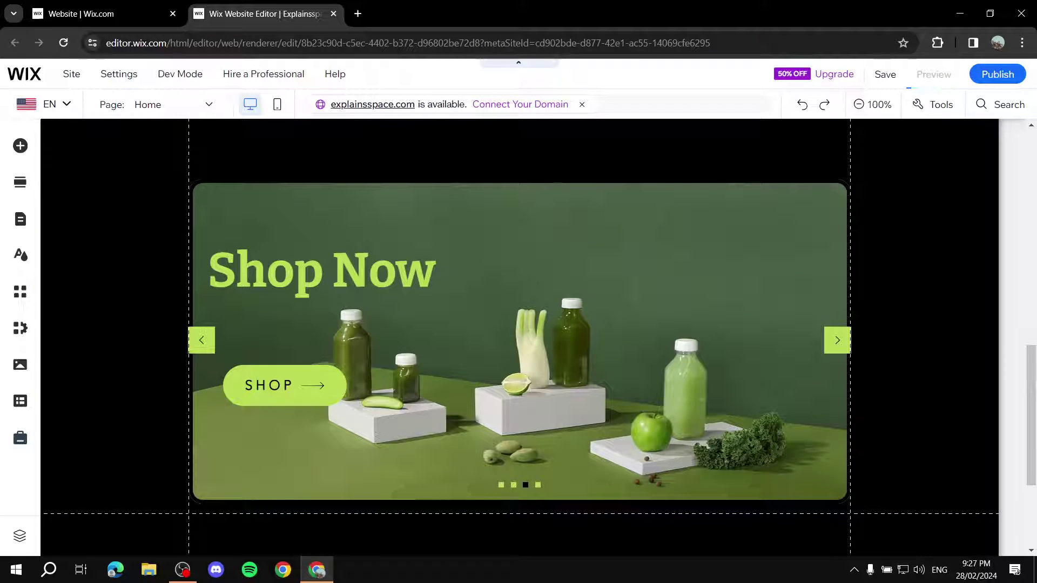
click(933, 74)
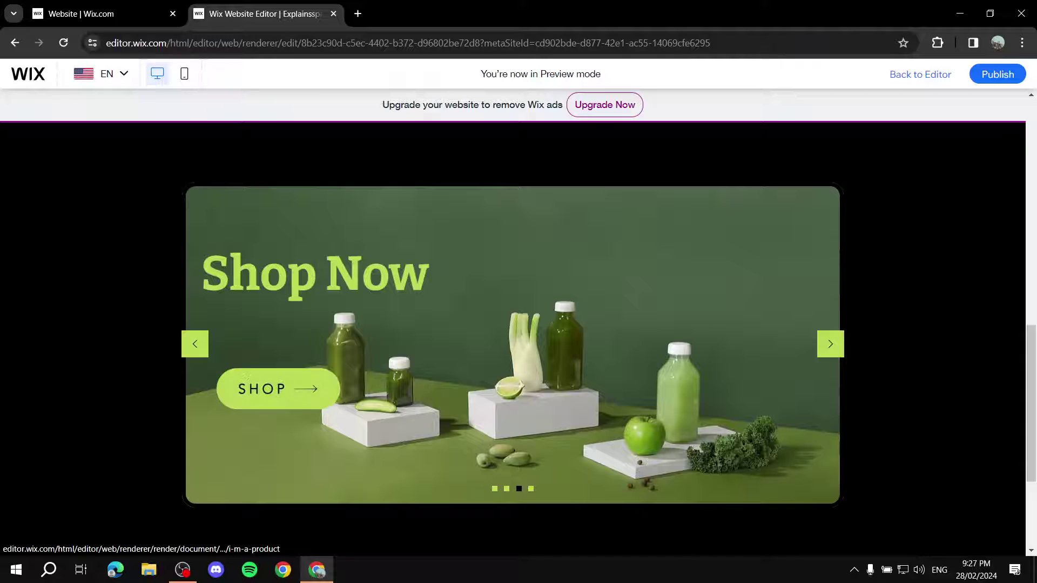
click(278, 389)
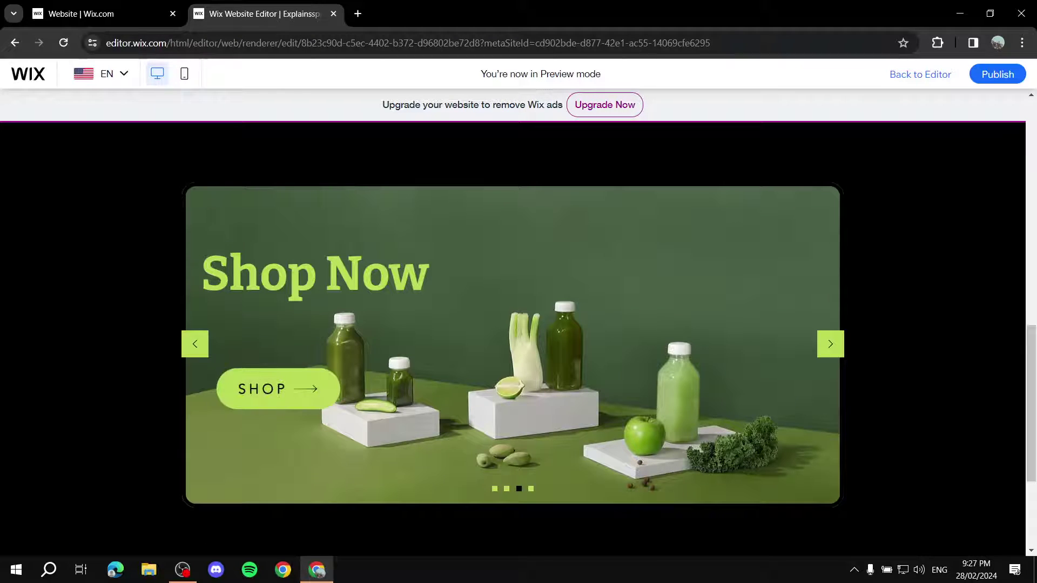